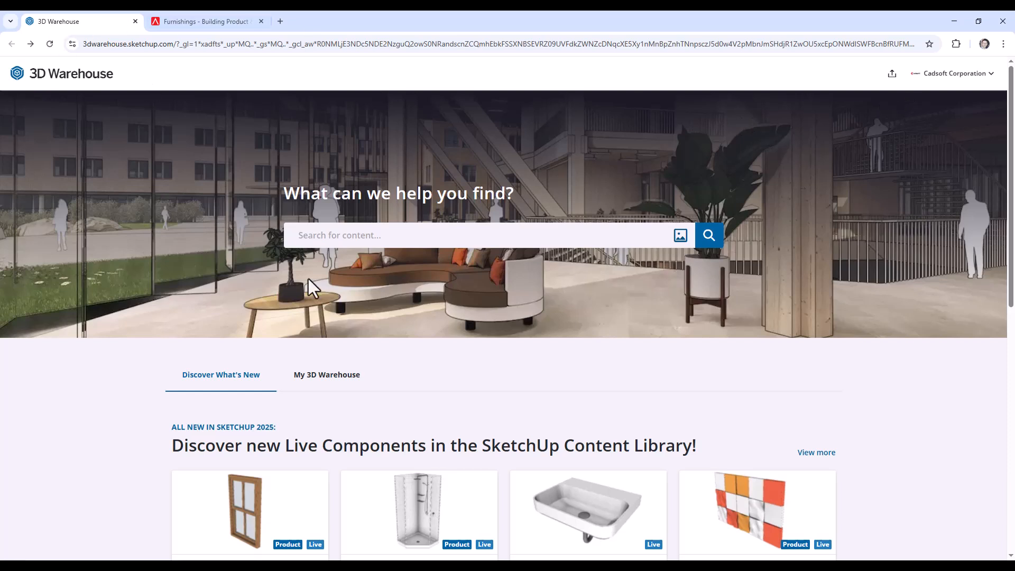
Search 3D Warehouse for "couch" and download the dark grey three-seat Couch with wooden legs as a SketchUp file
type("couch")
key("Return")
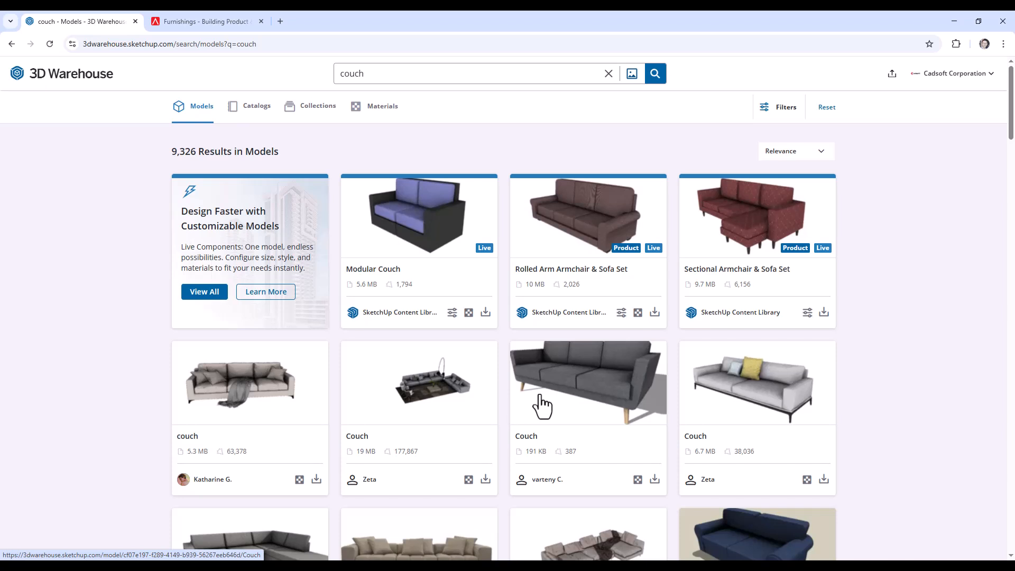
left_click(592, 399)
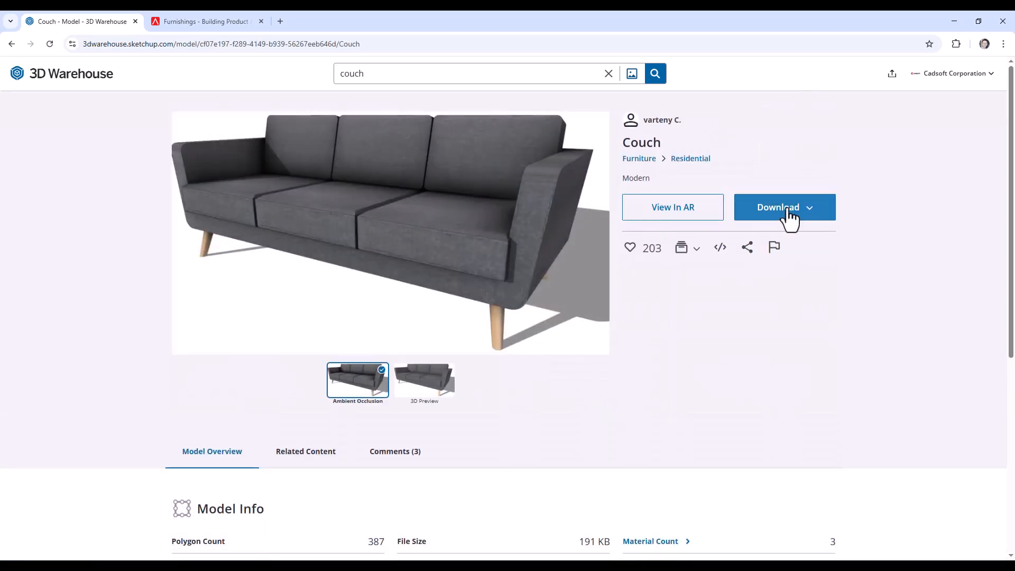
left_click(790, 214)
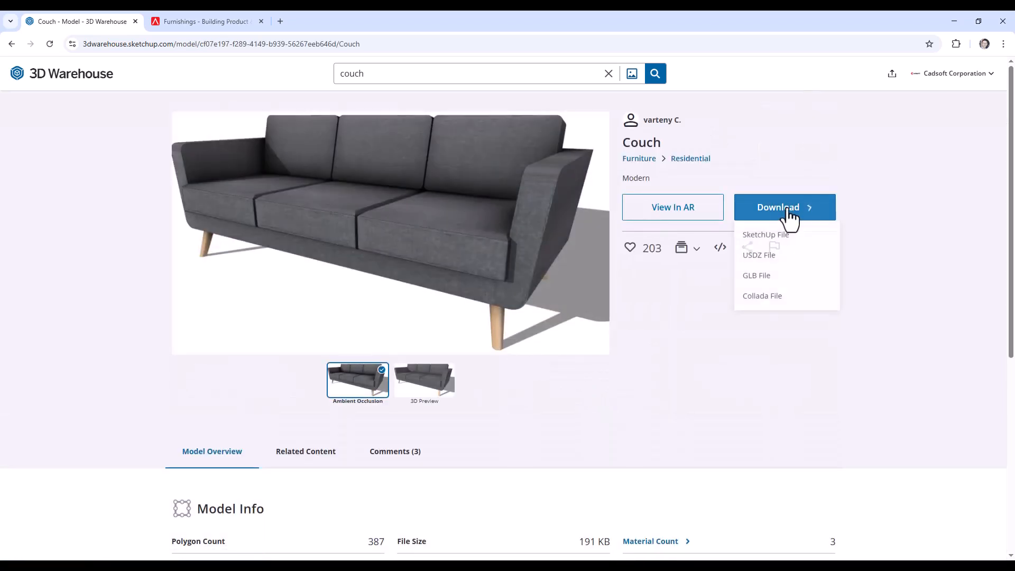
left_click(762, 238)
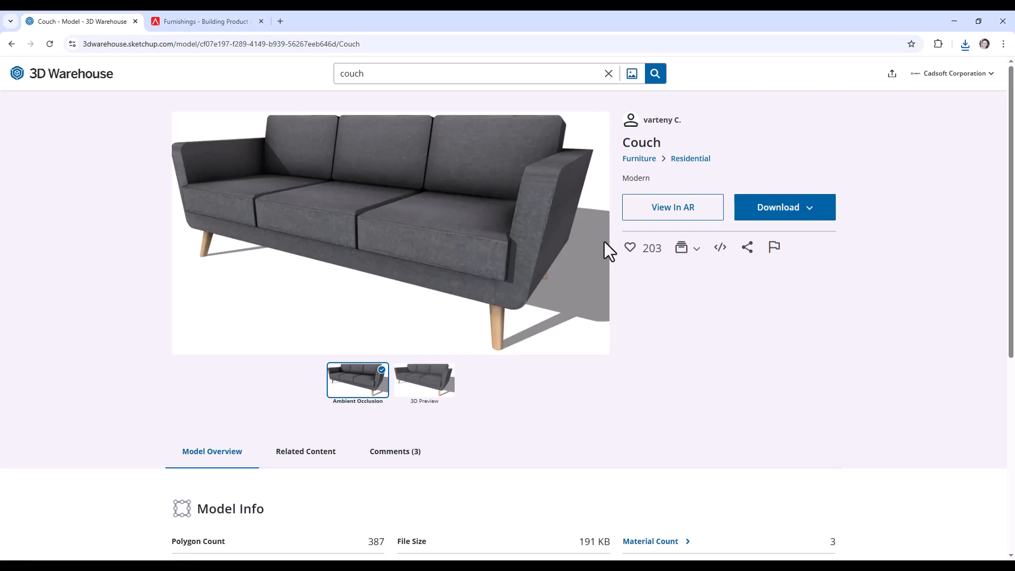
Switch to Envisioneer and start the Object Wizard import
left_click(487, 568)
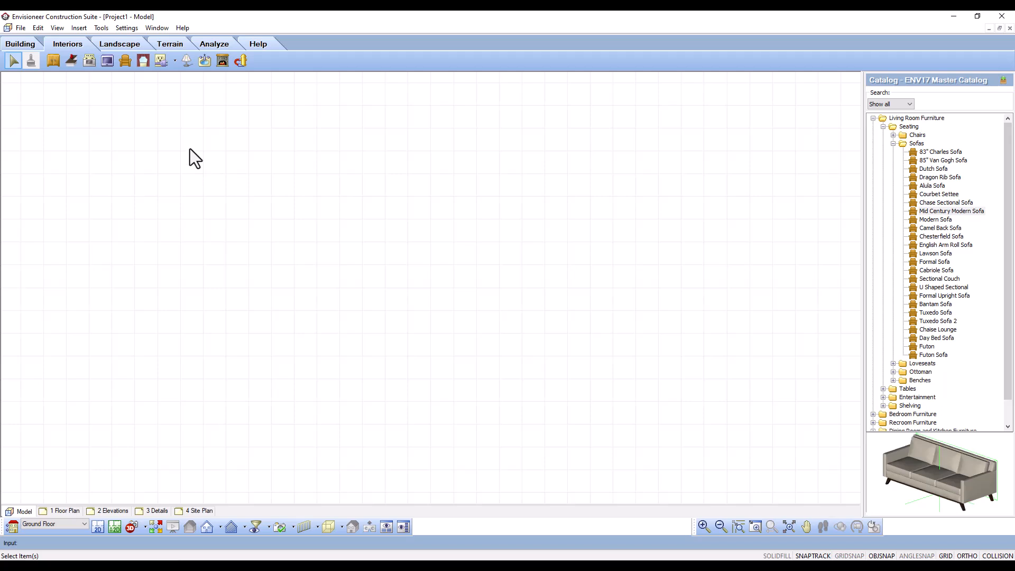
left_click(19, 27)
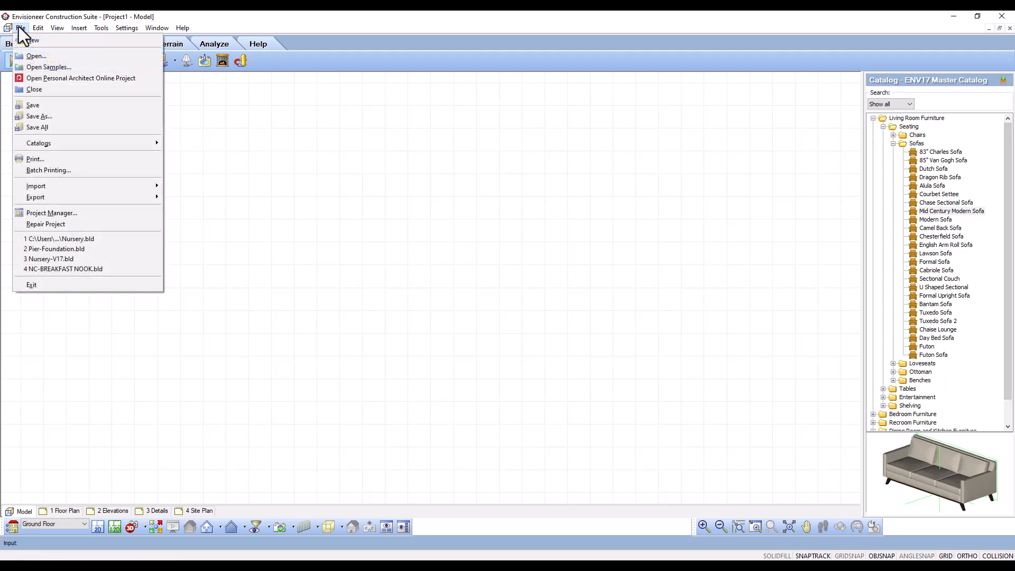
mouse_move(42, 189)
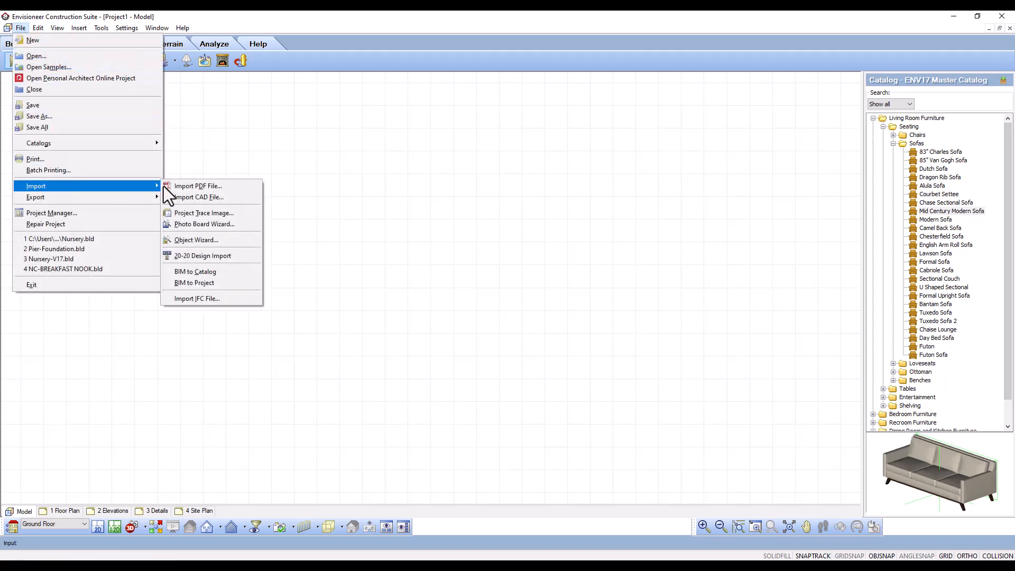
left_click(214, 242)
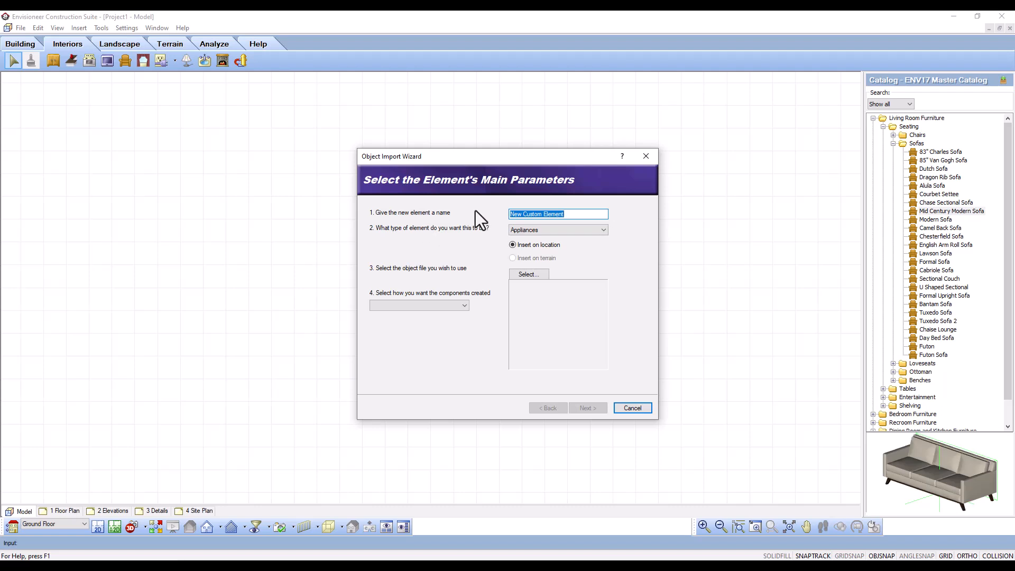
Name the new element Couch and set its element type to Interior Furniture
type("Couch")
left_click(582, 231)
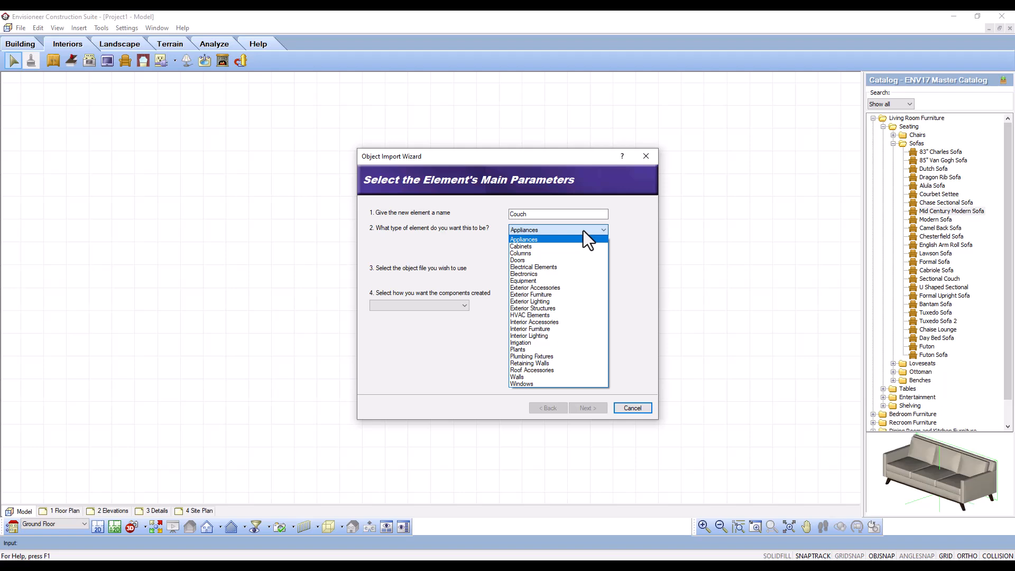
left_click(537, 329)
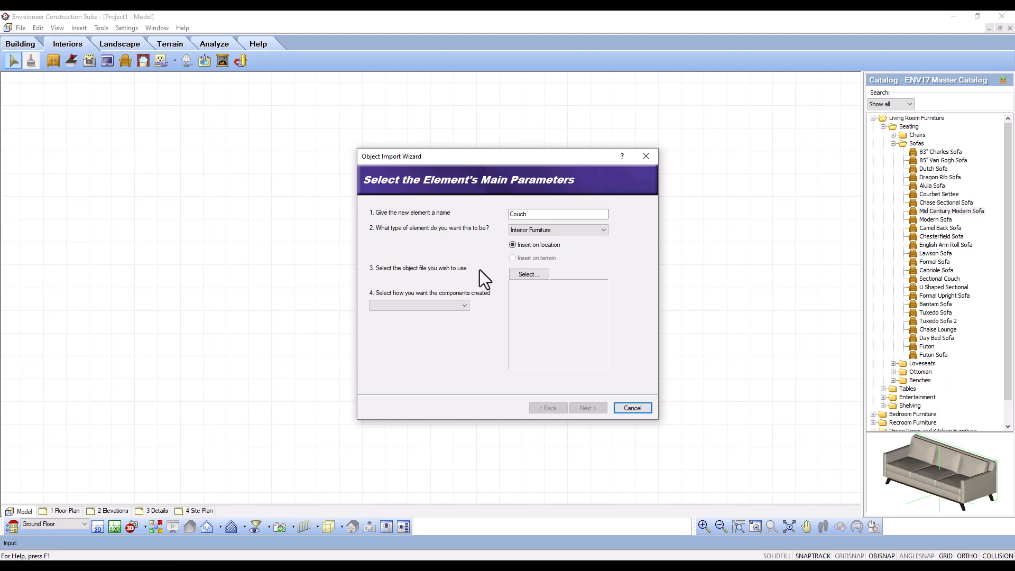
Load the object file Groupe_3 (1).skp from Downloads, forcing a single-sided import, and view its preview from another angle
left_click(526, 274)
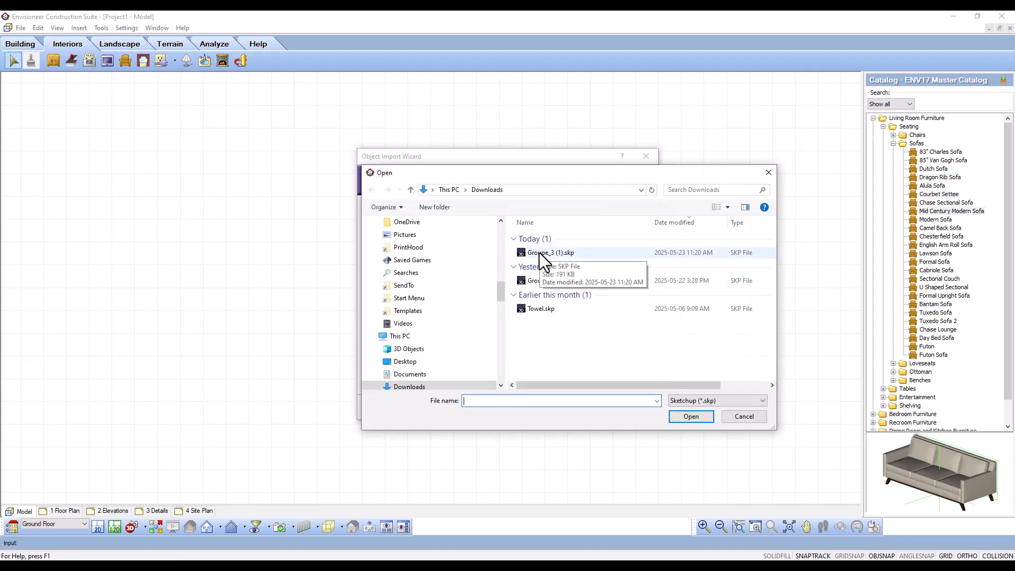
left_click(539, 252)
left_click(691, 418)
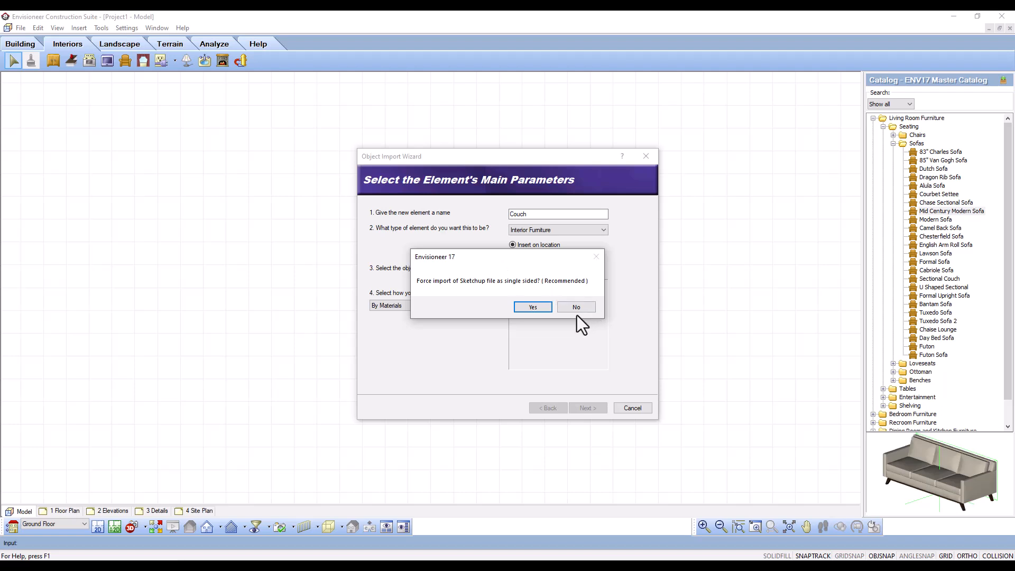
left_click(532, 309)
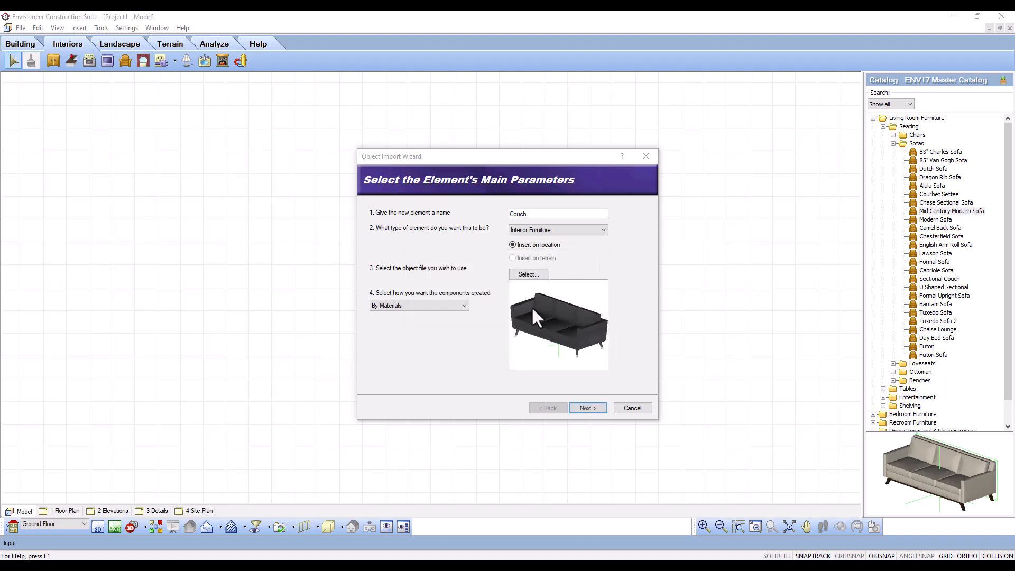
left_click_drag(537, 337, 534, 286)
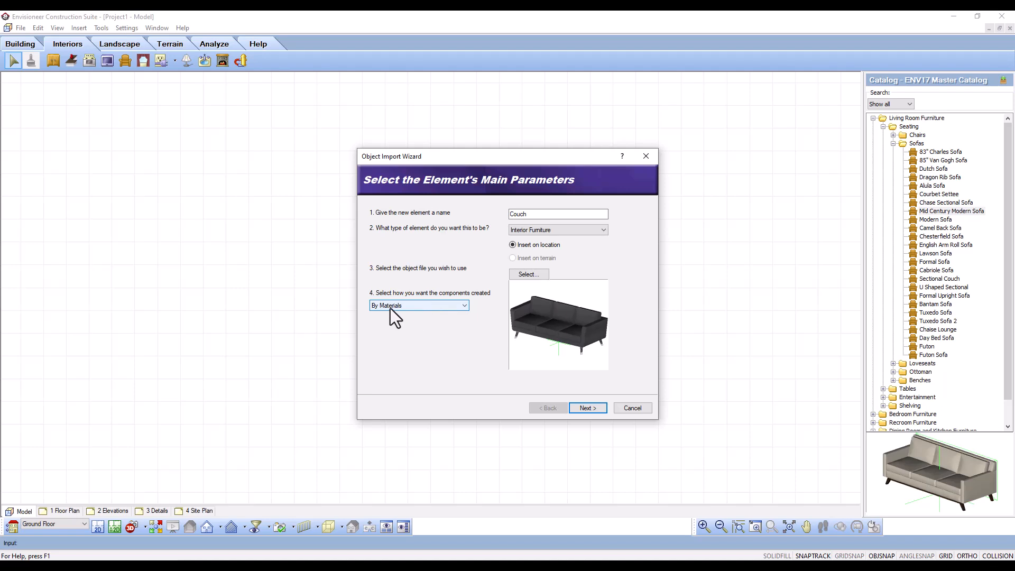
Keep the components created By Materials and continue to the element orientation
left_click(465, 305)
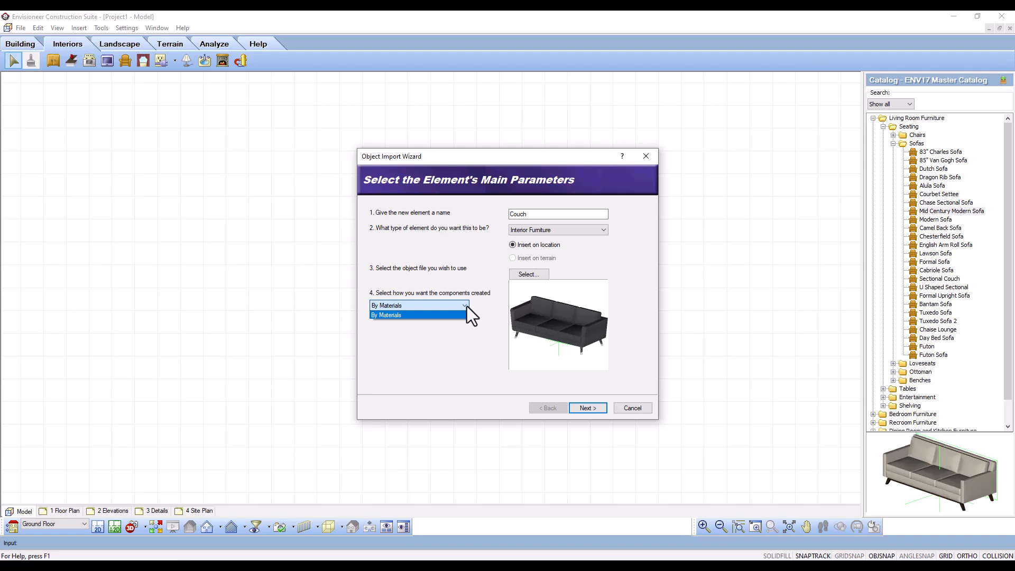
left_click(464, 311)
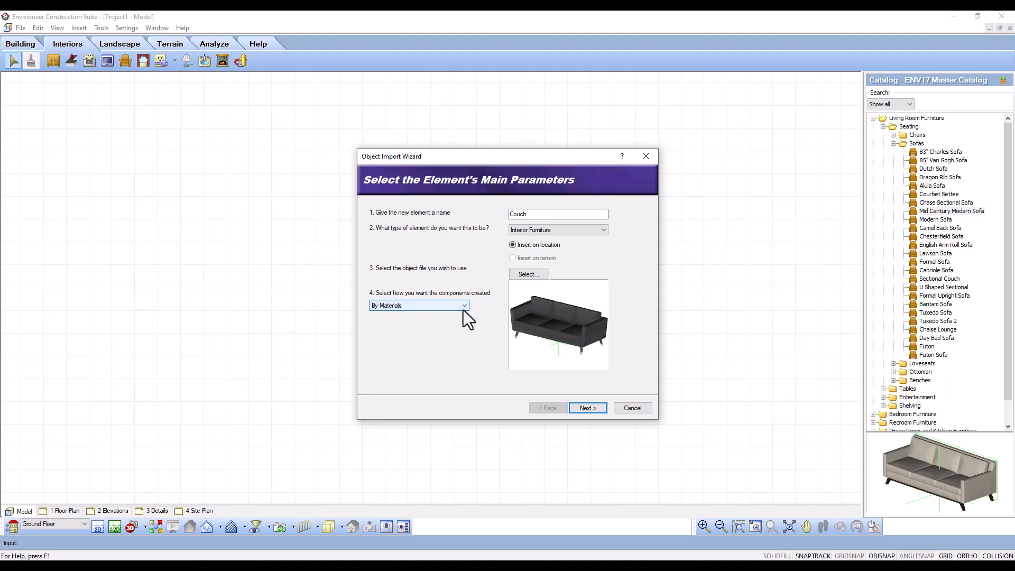
left_click(586, 408)
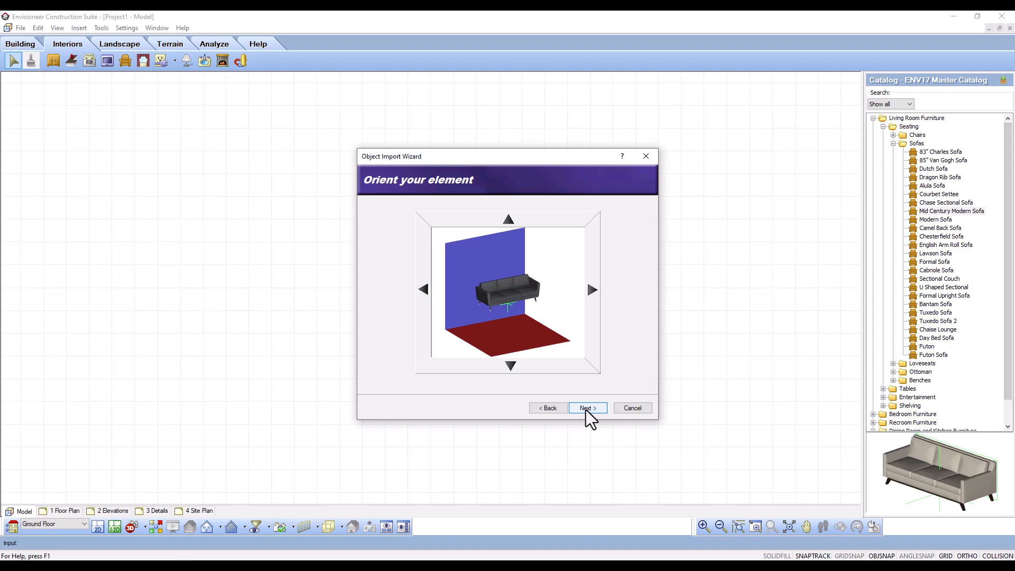
Try rotating the couch horizontally and vertically against the wall and floor planes, ending at its original orientation
left_click(425, 299)
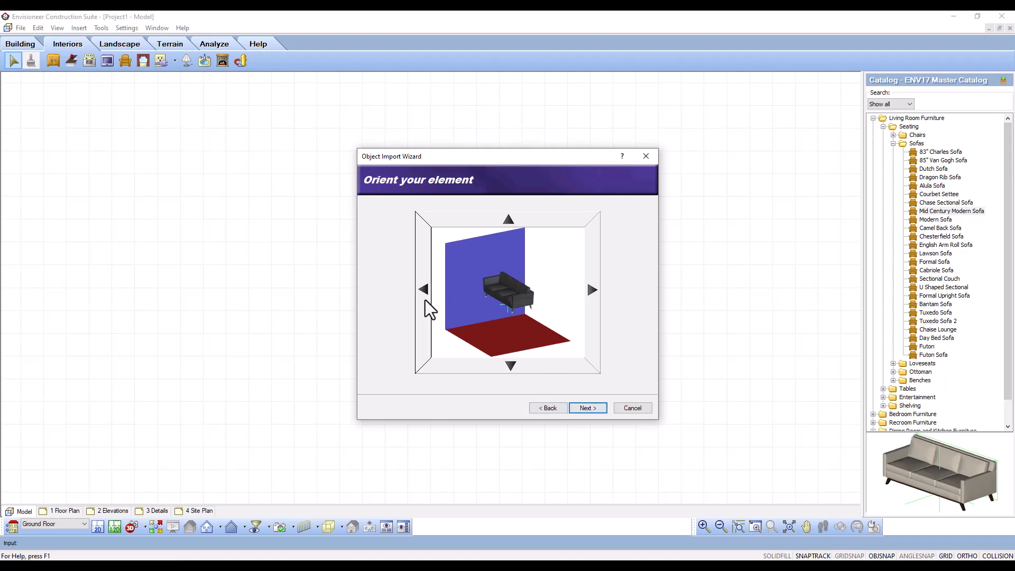
left_click(589, 295)
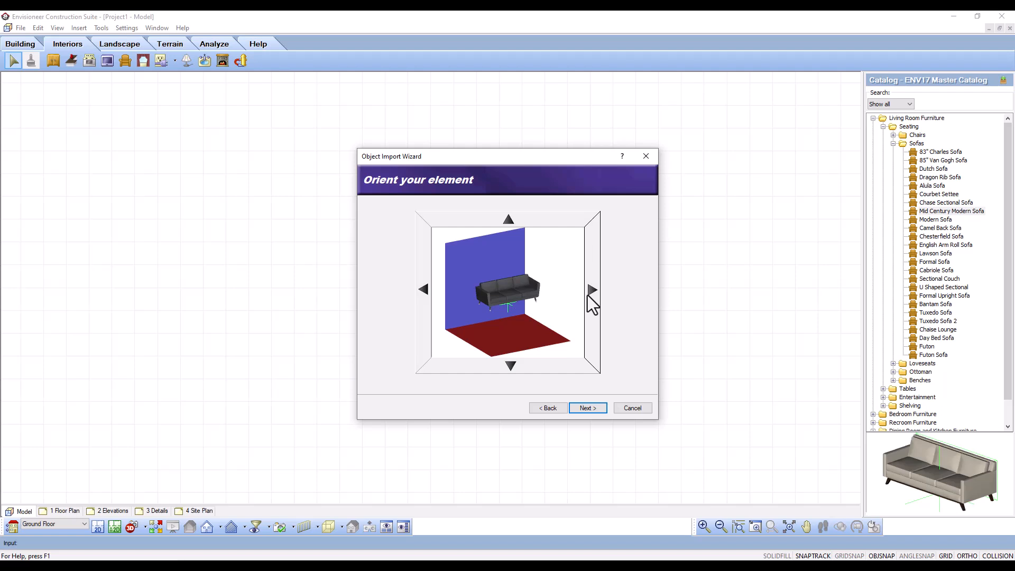
left_click(422, 285)
left_click(510, 224)
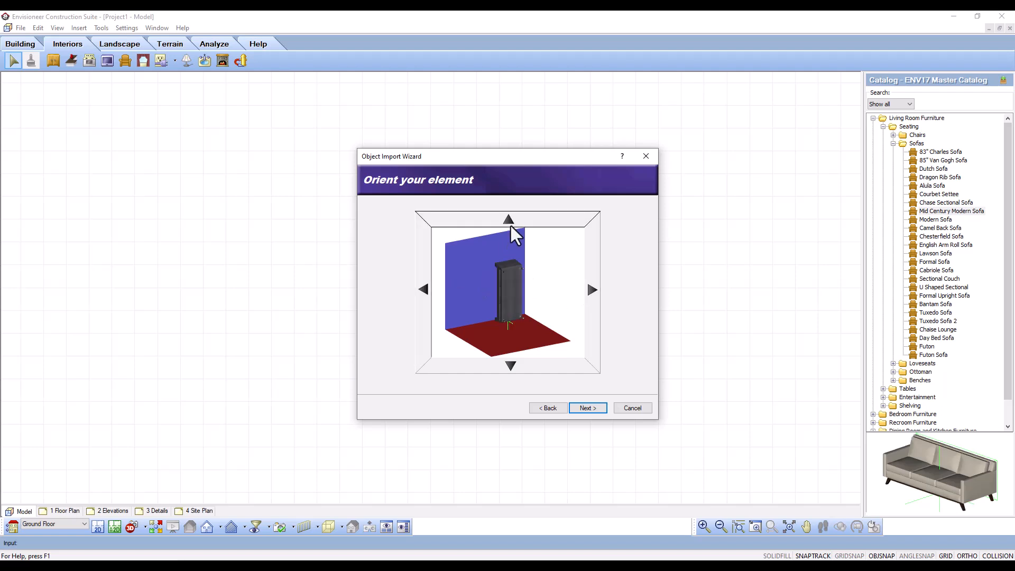
left_click(518, 367)
left_click(422, 305)
left_click(422, 306)
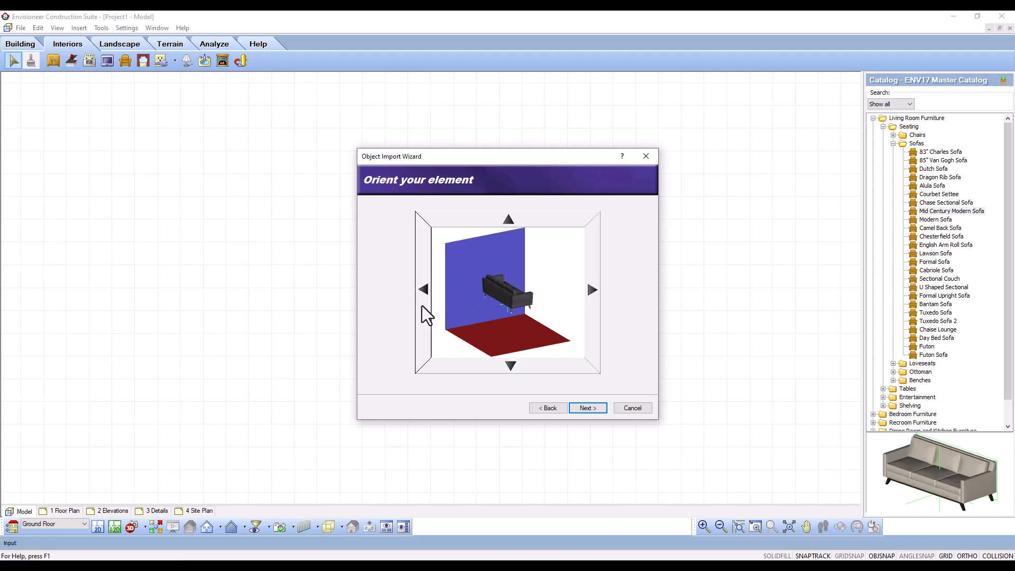
left_click(422, 306)
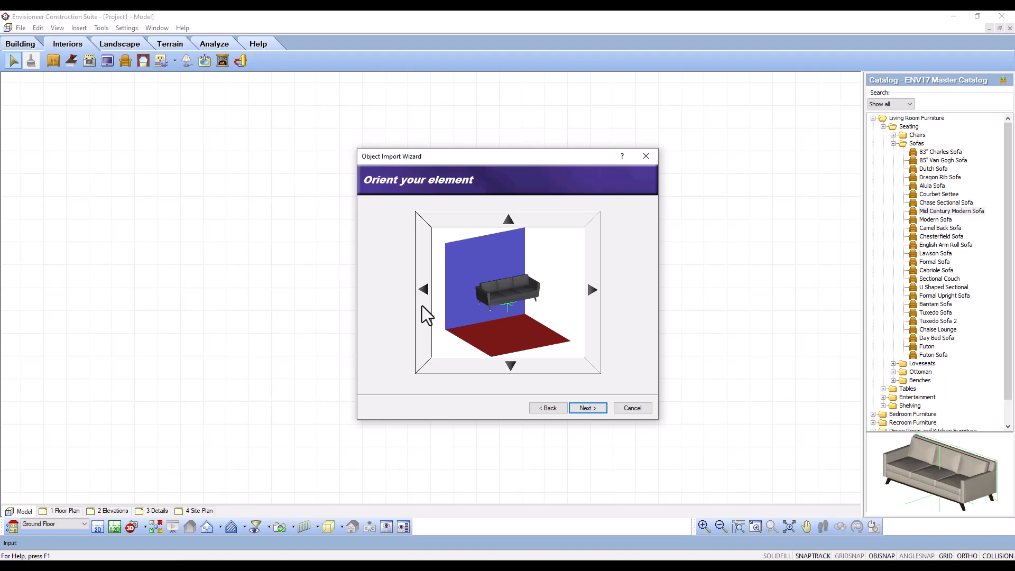
Accept the orientation and hide the SketchUp Edges and SketchUp Default Color components in 3D
left_click(595, 407)
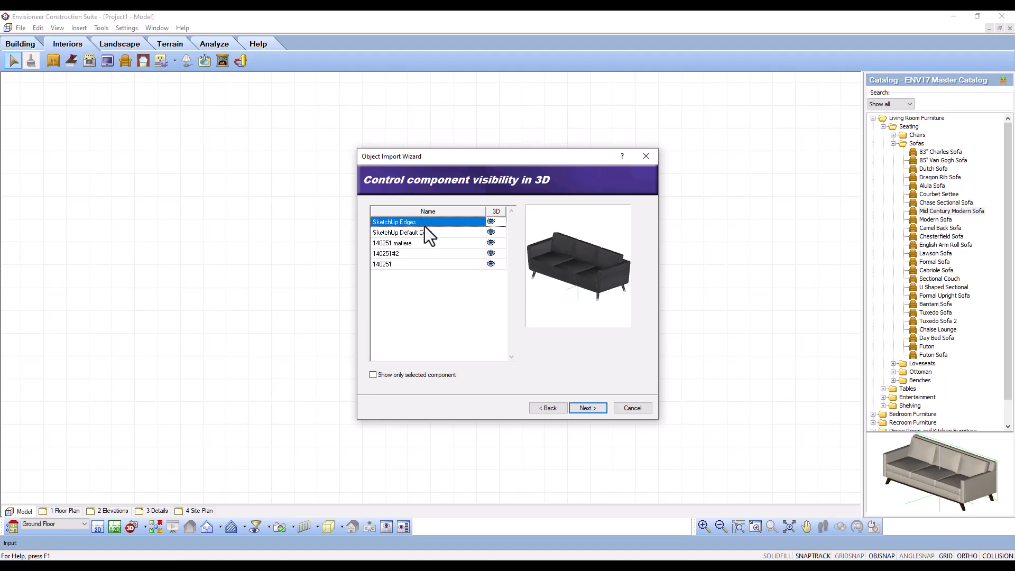
left_click(491, 222)
left_click(491, 233)
mouse_move(560, 276)
left_mouse_down()
mouse_move(576, 255)
mouse_move(571, 274)
mouse_move(559, 275)
left_mouse_up()
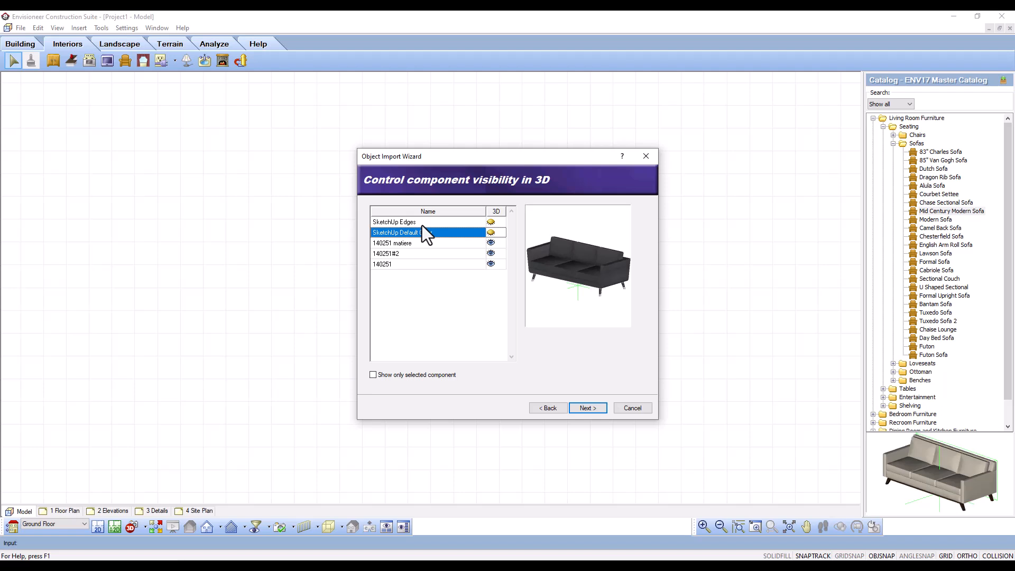
Identify the 140251 matiere component by toggling its 3D visibility and rename it Fabric Horizontal
left_click(426, 245)
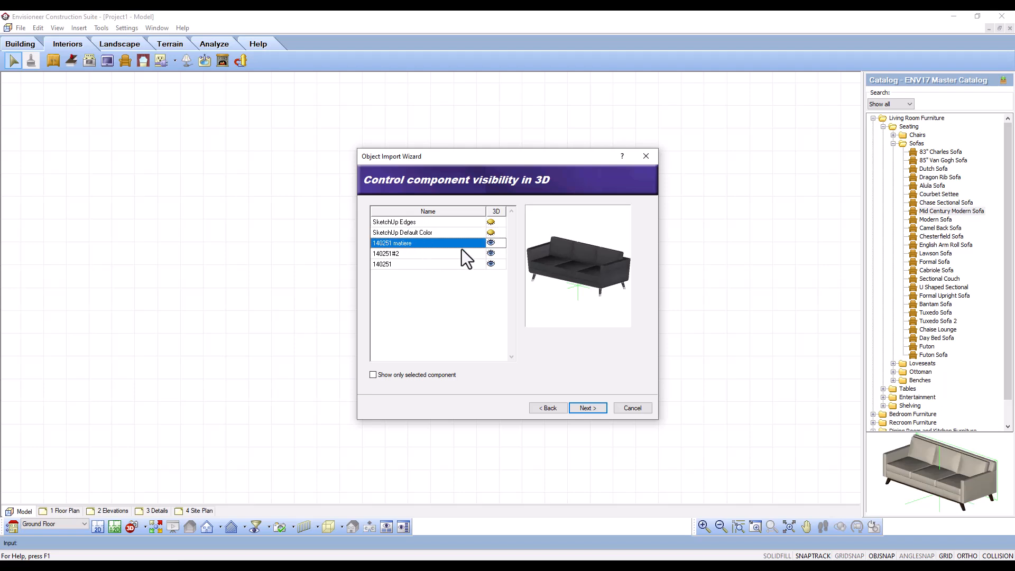
left_click(492, 244)
left_click(494, 246)
left_click(438, 242)
type("Fabric")
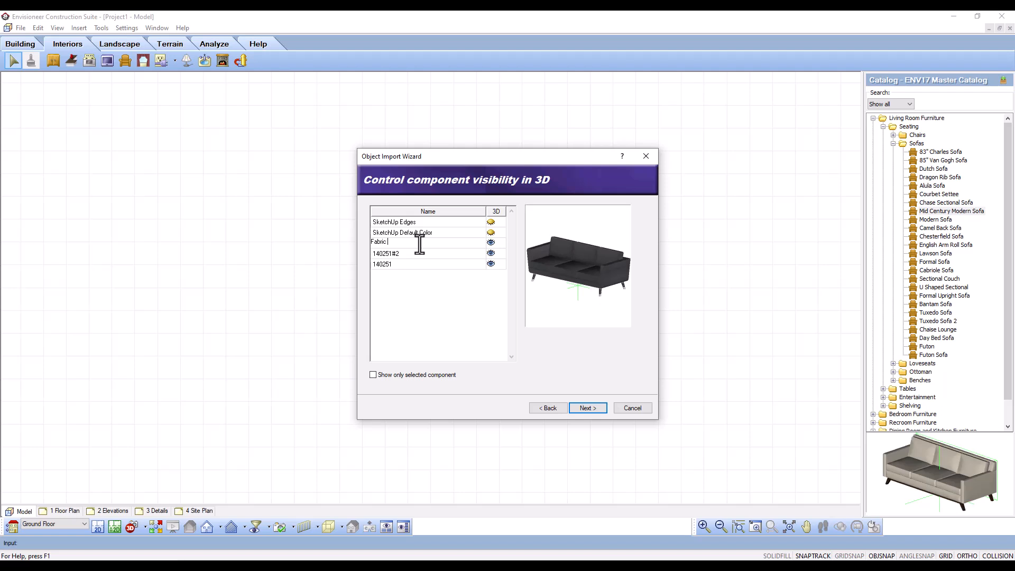
type(" Horizontal")
Identify the 140251#2 component by toggling its 3D visibility and rename it Legs
left_click(490, 256)
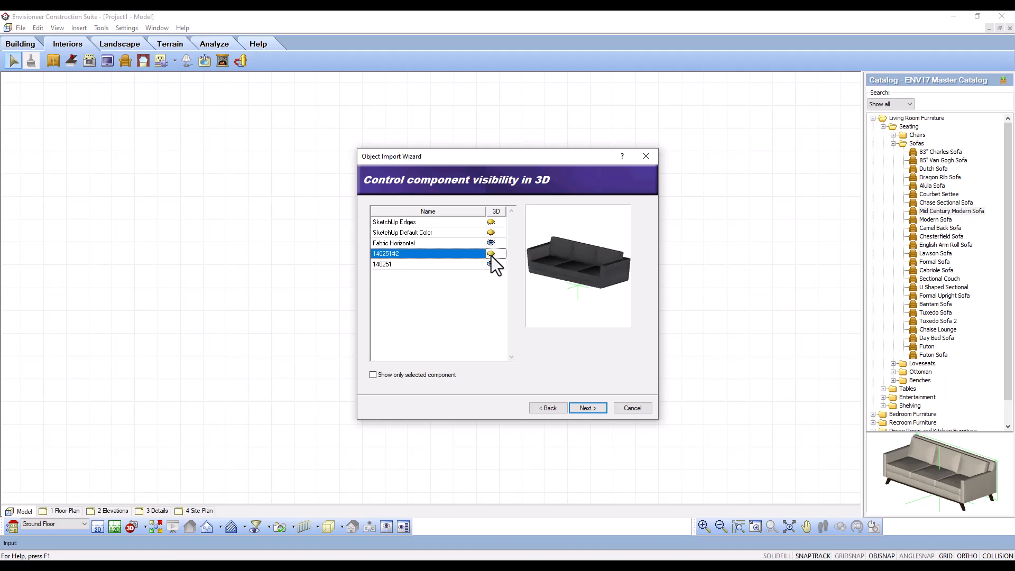
left_click(443, 257)
type("Legs")
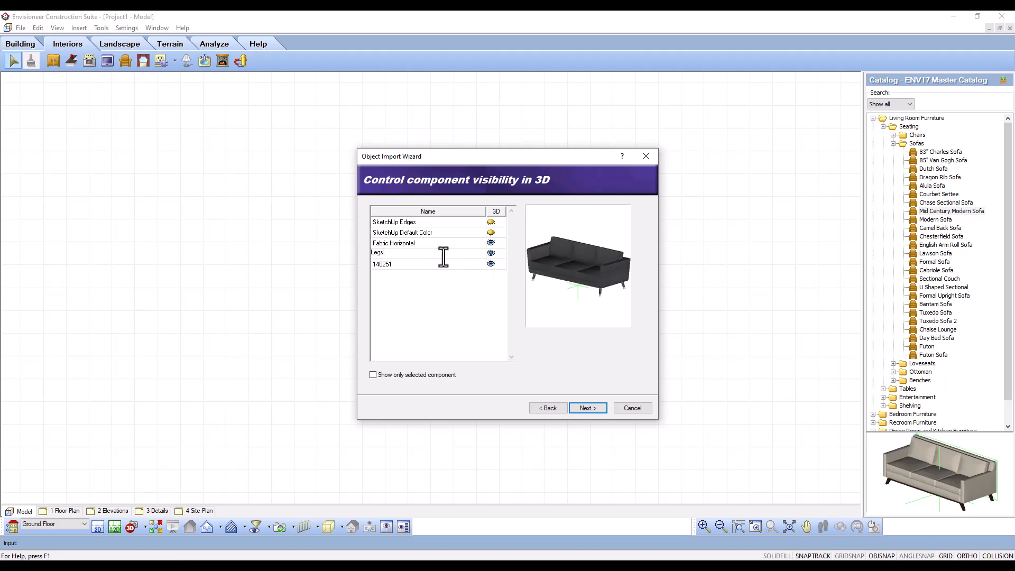
left_click(431, 263)
Identify the 140251 component by toggling its 3D visibility and rename it Fabric Edge
left_click(493, 265)
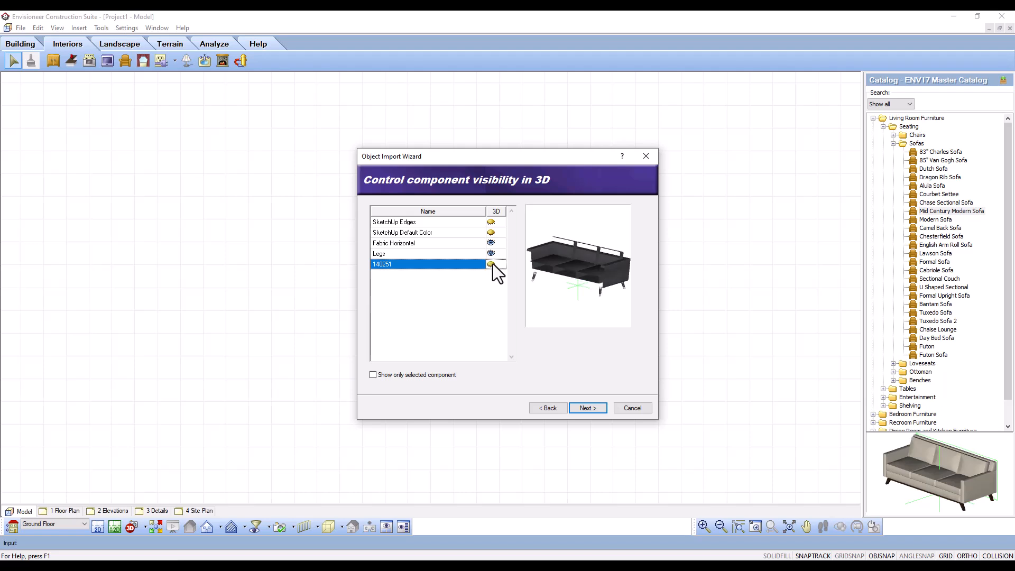
left_click(493, 264)
left_click(434, 262)
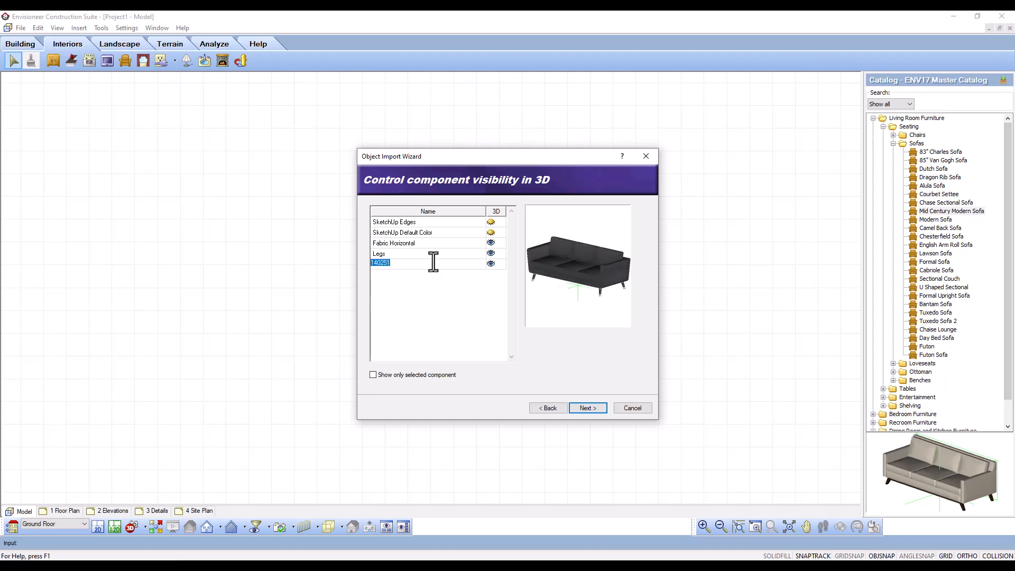
type("Fabric Edge")
key("Return")
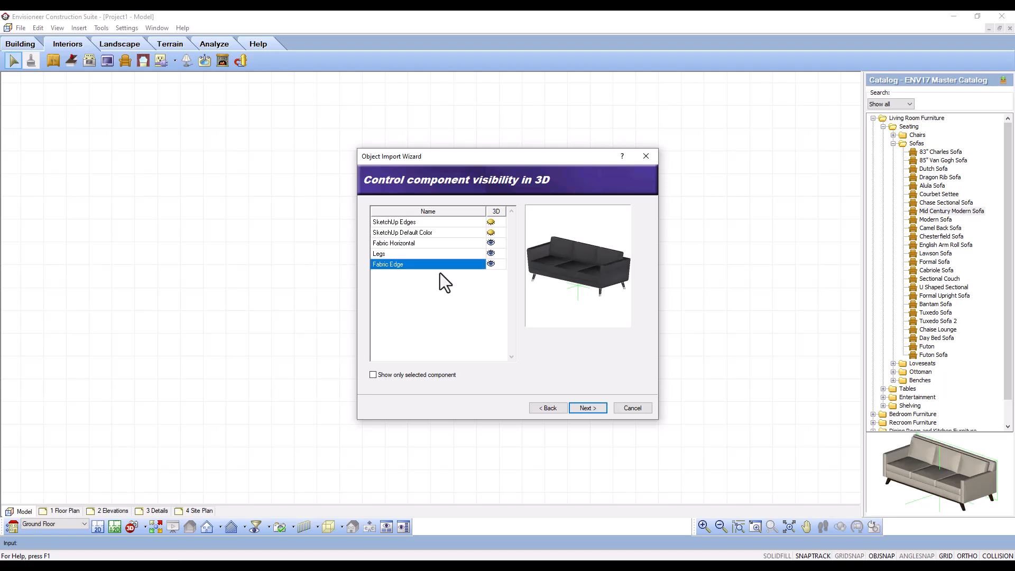
Continue to the plan view visibility and hide SketchUp Default Color and SketchUp Edges in 2D
left_click(587, 407)
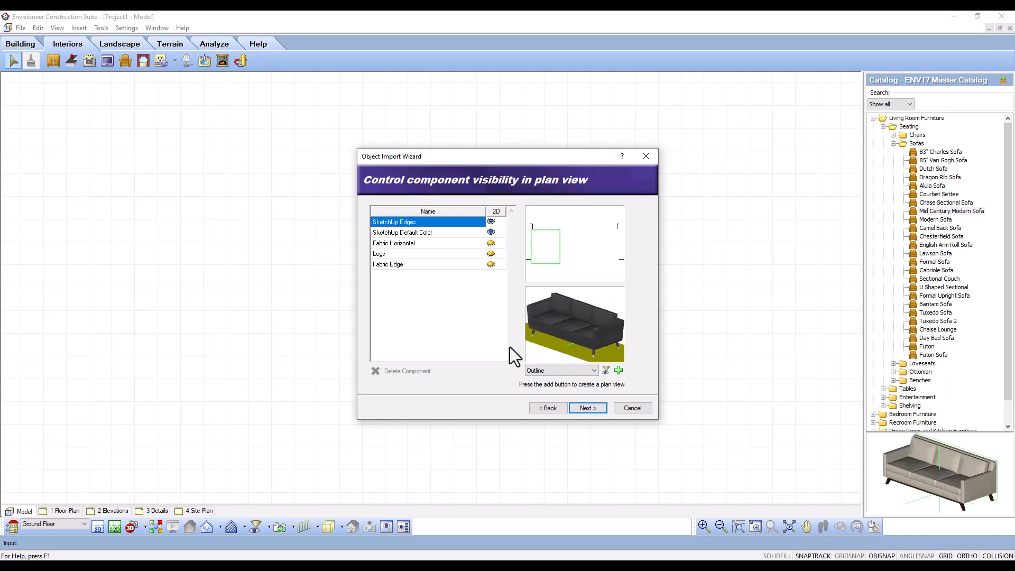
left_click(491, 232)
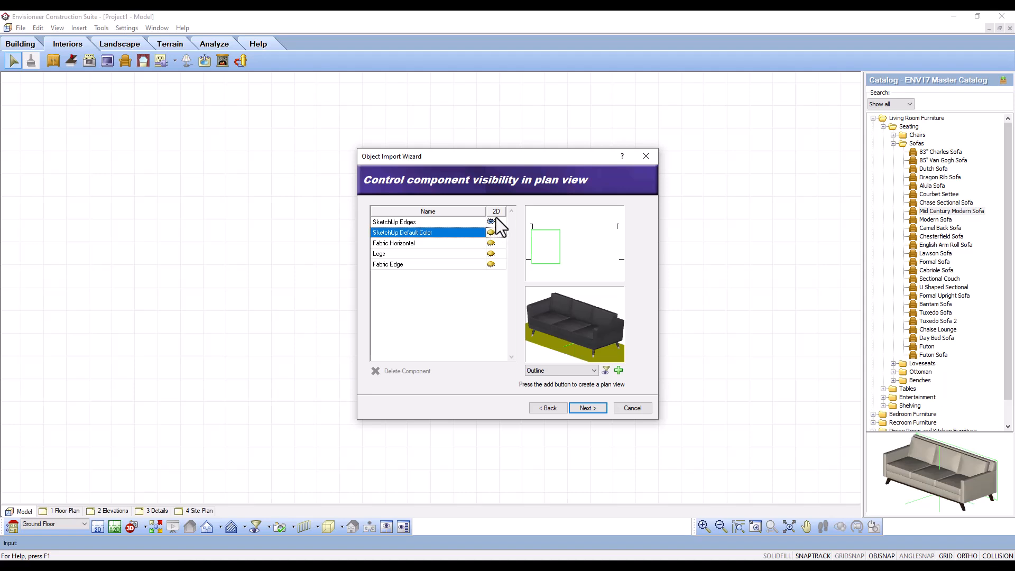
left_click(492, 222)
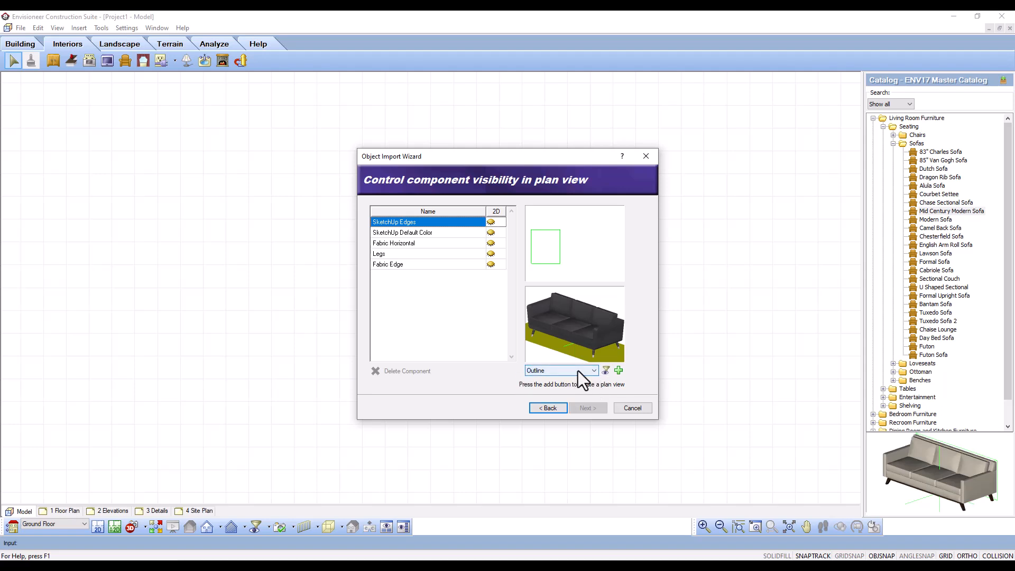
Generate a plan view of the couch with the Slice method, raising the cutting plane to about seat cushion height
left_click(596, 371)
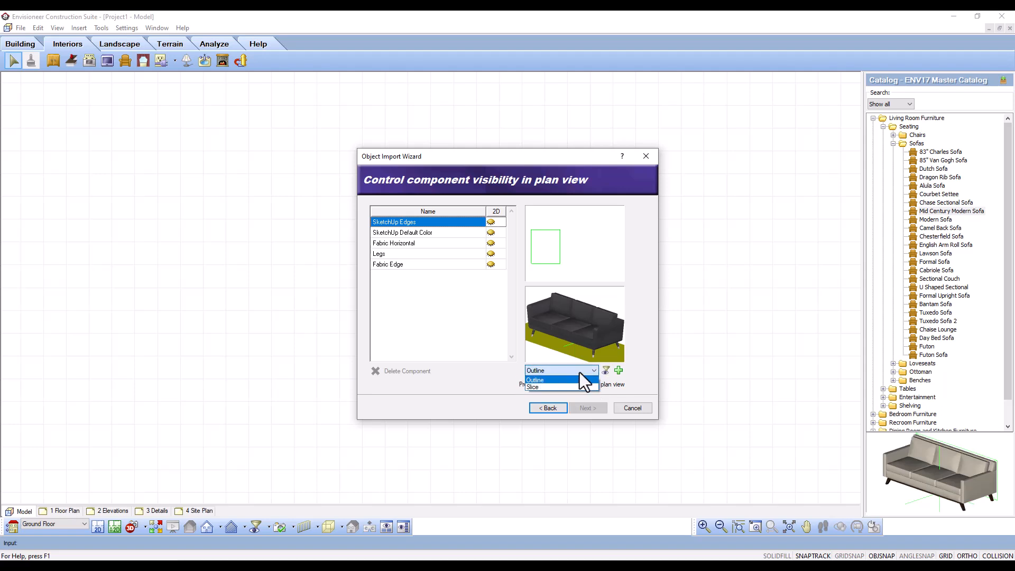
left_click(537, 388)
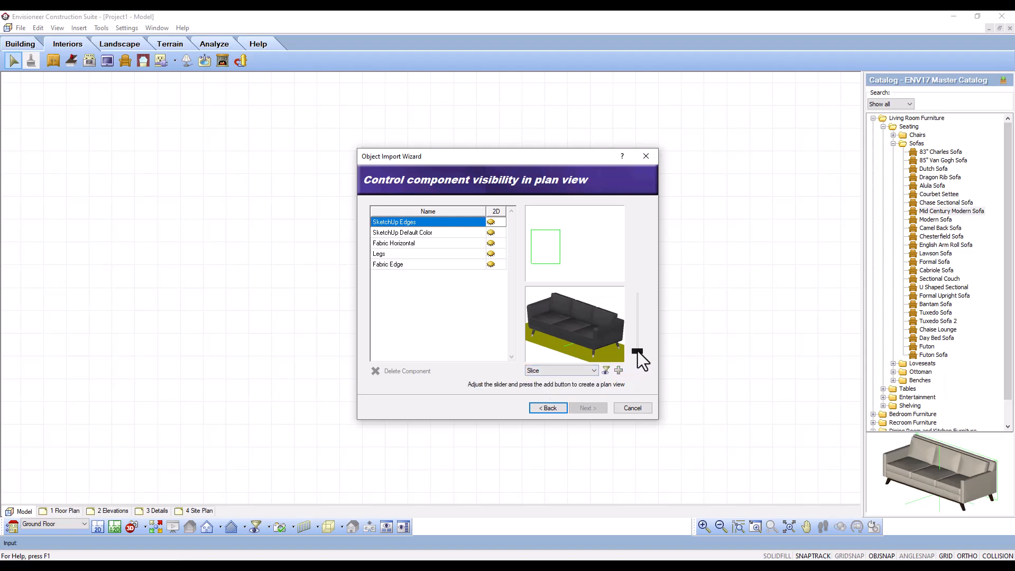
left_click_drag(638, 352, 648, 325)
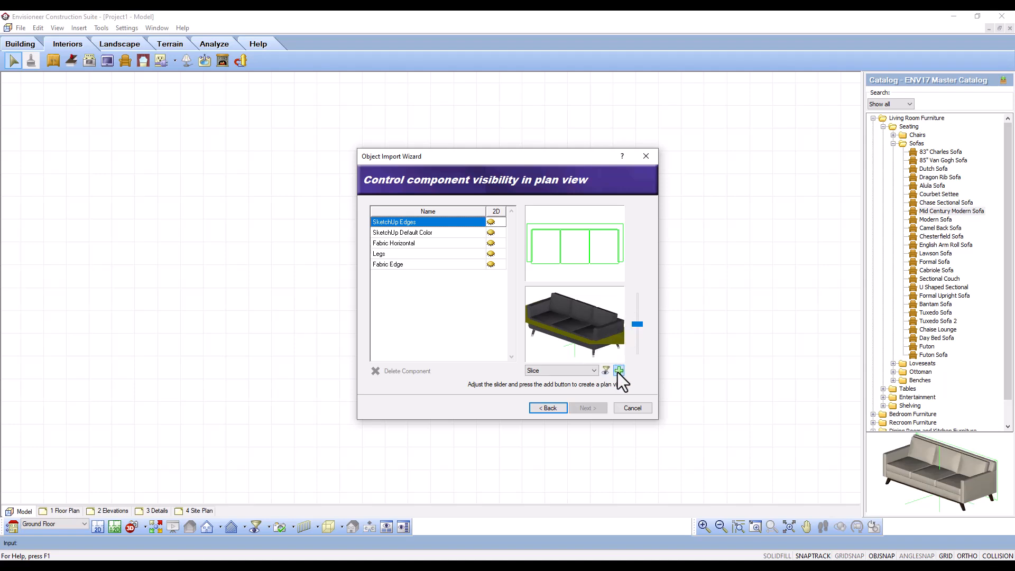
left_click(618, 370)
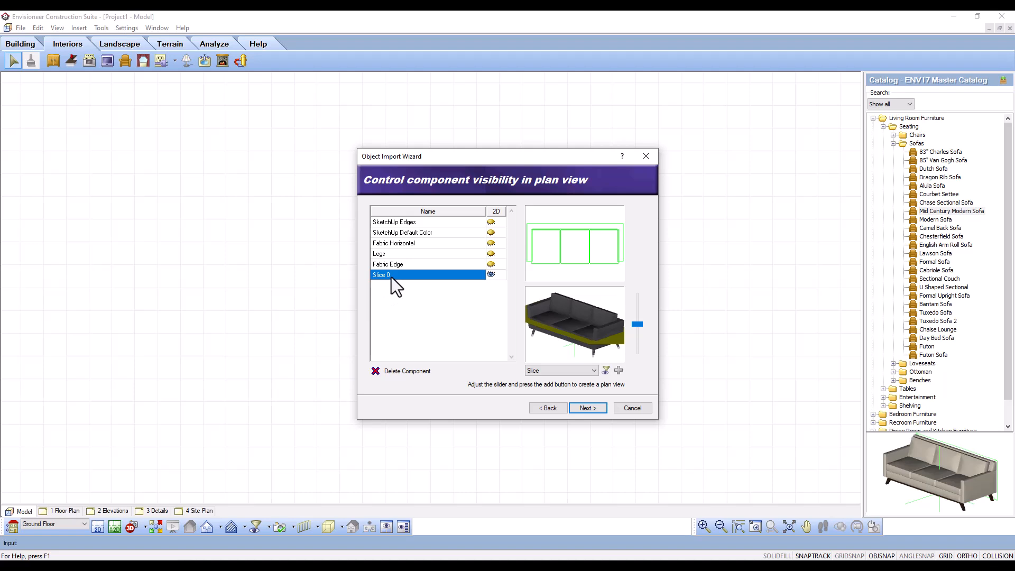
Rename the newly generated slice component 2D Plan
left_click(394, 276)
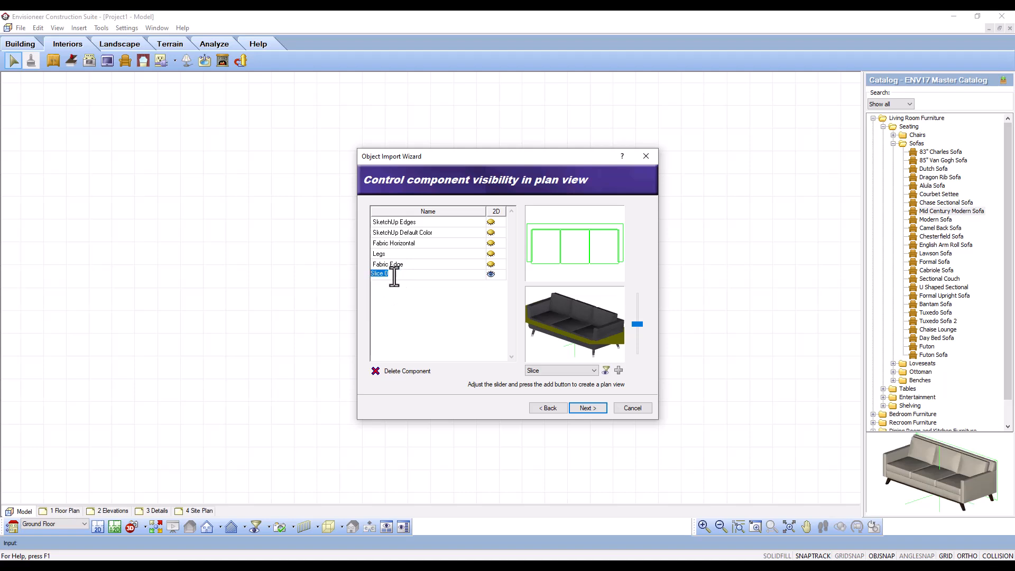
type("2D Plan")
key("Return")
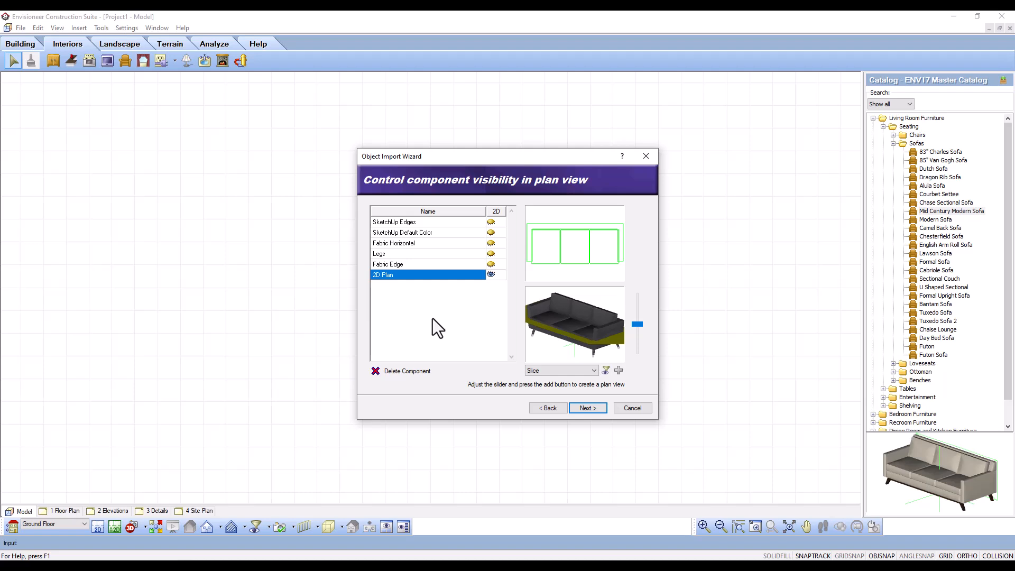
Finish the object import, place one couch in the floor plan, and end the insertion
left_click(588, 408)
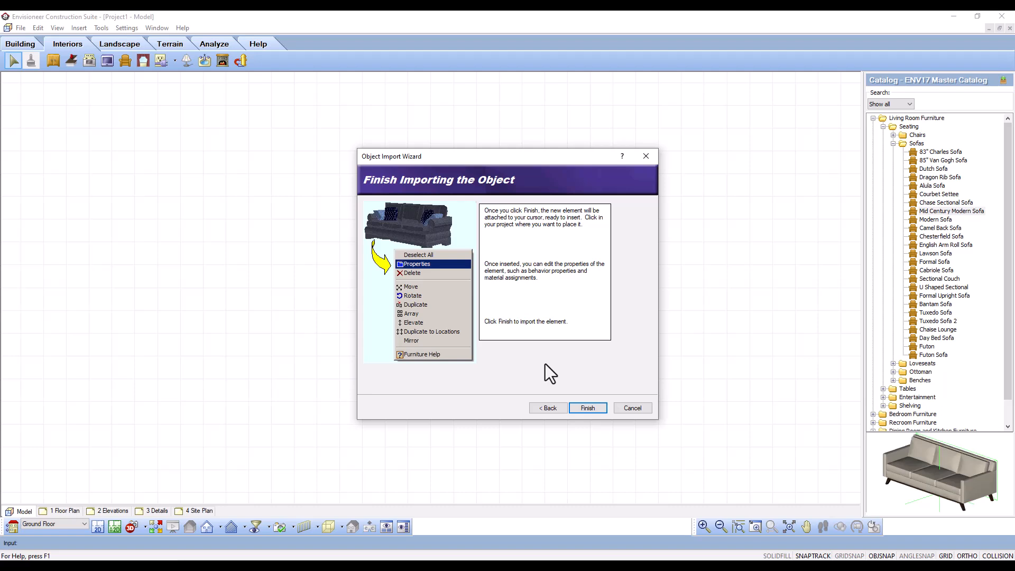
left_click(585, 408)
left_click(414, 273)
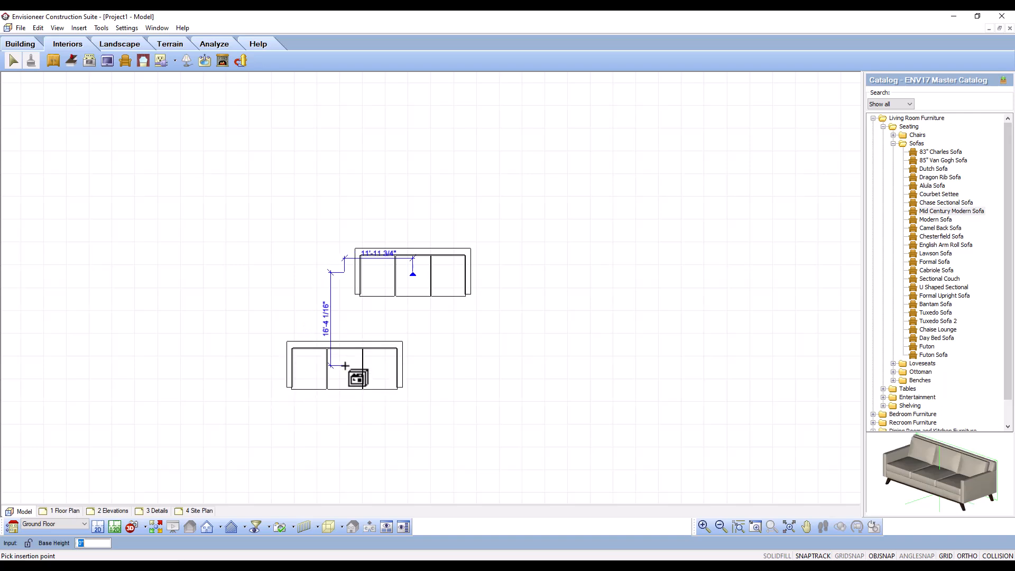
right_click(345, 365)
left_click(388, 373)
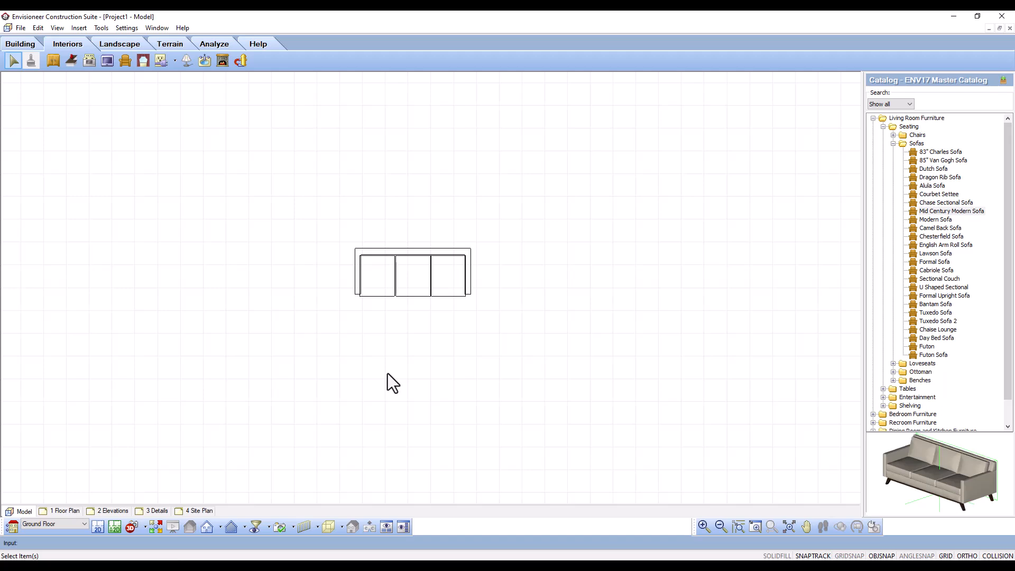
Open the placed couch's properties and set its width to 7' with uniform scale kept on
double_click(374, 256)
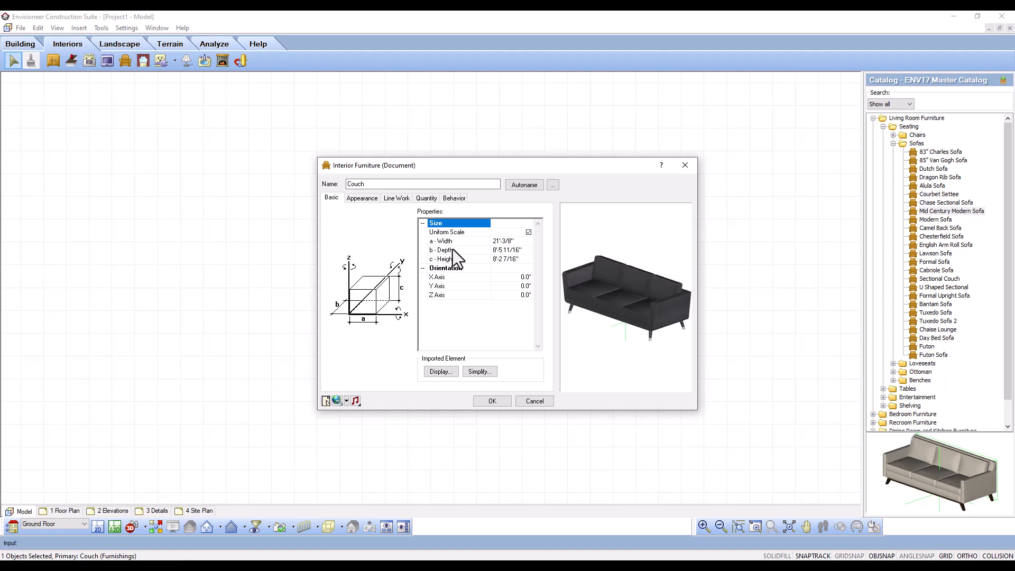
left_click(513, 242)
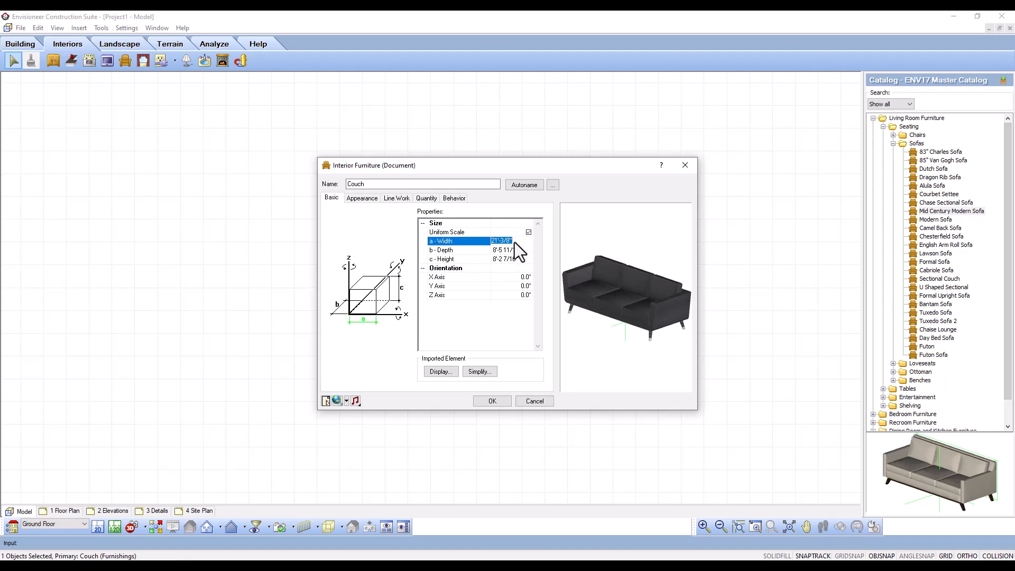
type("7")
type("'")
key("Tab")
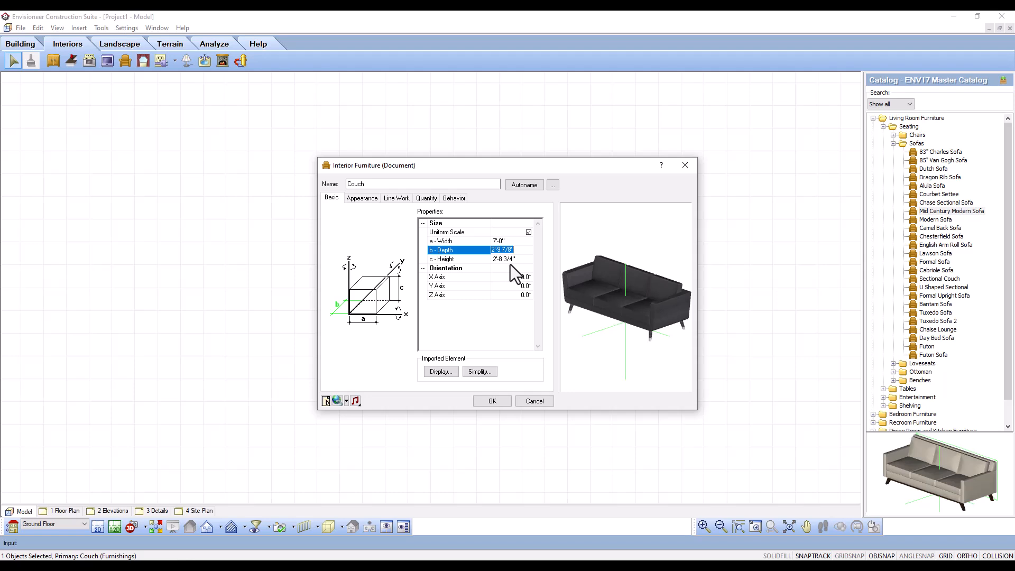
Review the materials assigned to the couch's Fabric Horizontal, Legs, Fabric Edge and 2D Plan components
left_click(363, 199)
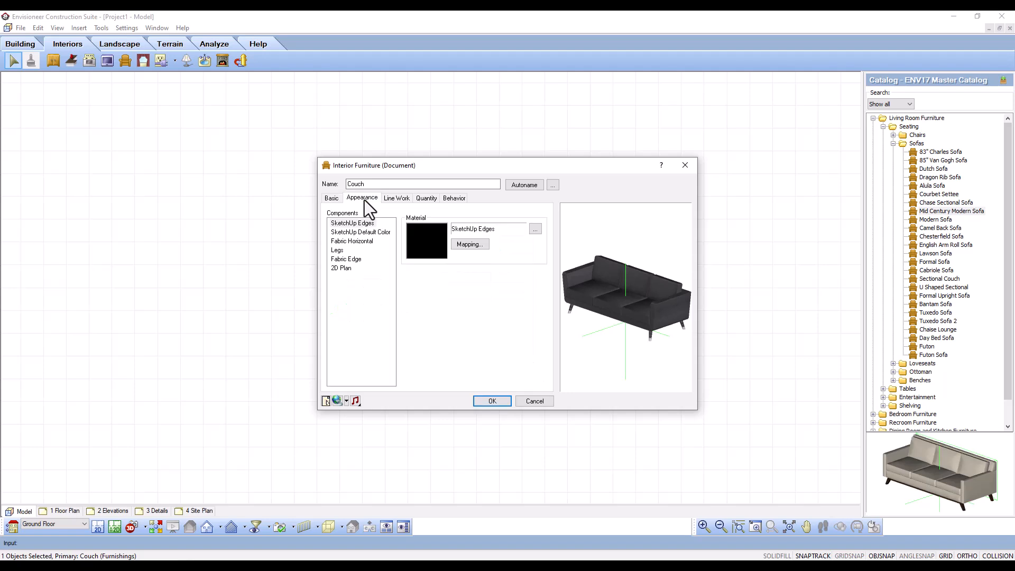
left_click(350, 242)
left_click(338, 250)
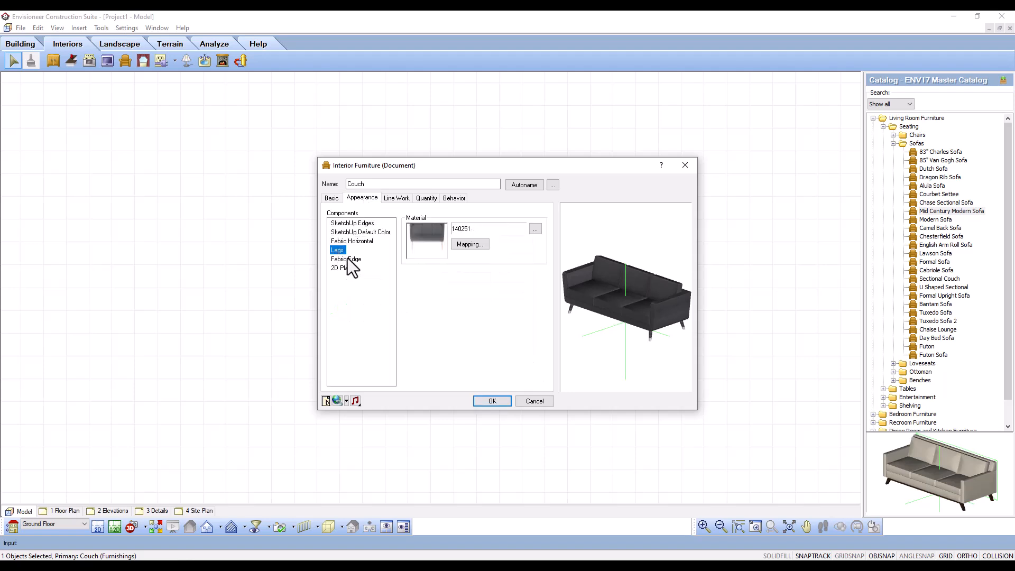
left_click(339, 269)
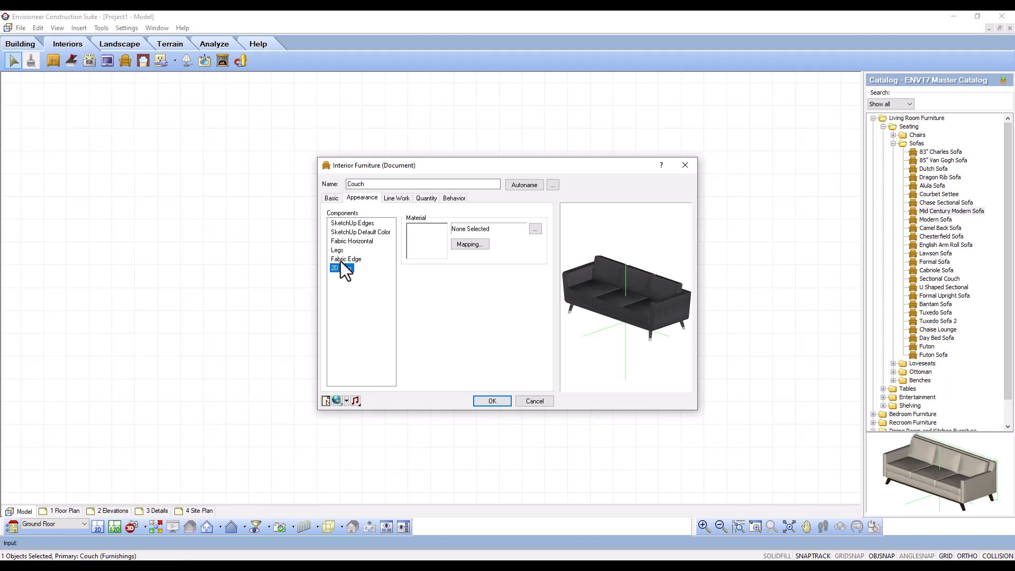
left_click(340, 259)
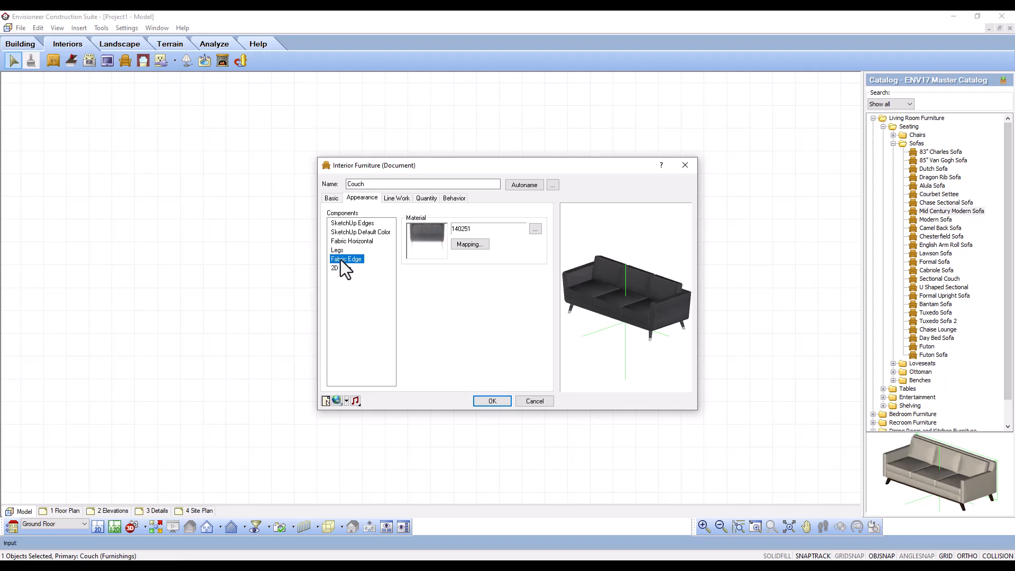
left_click(340, 251)
left_click(349, 244)
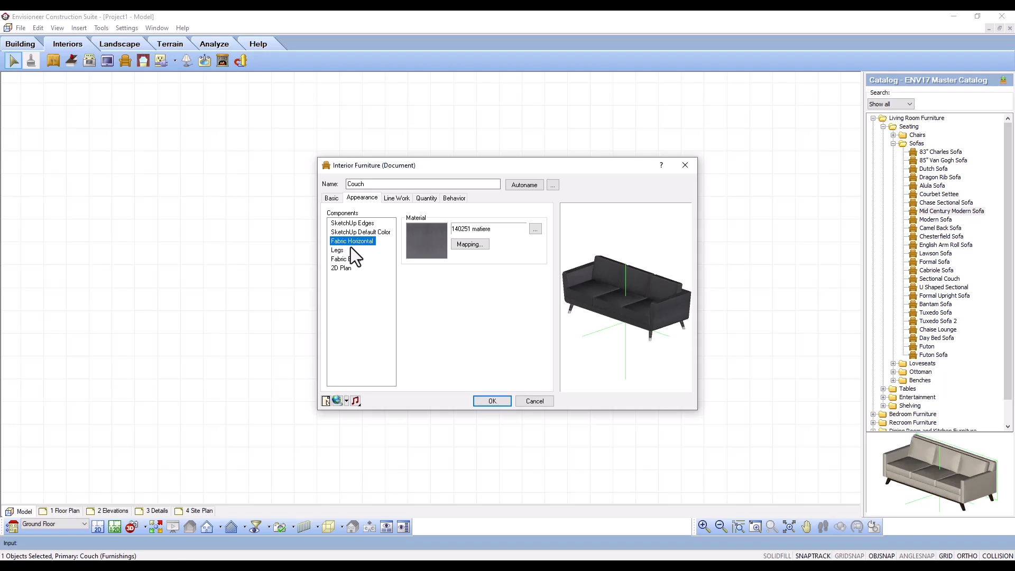
Assign the Int Furniture line work layer to all couch components, from SketchUp Edges through 2D Plan
left_click(397, 198)
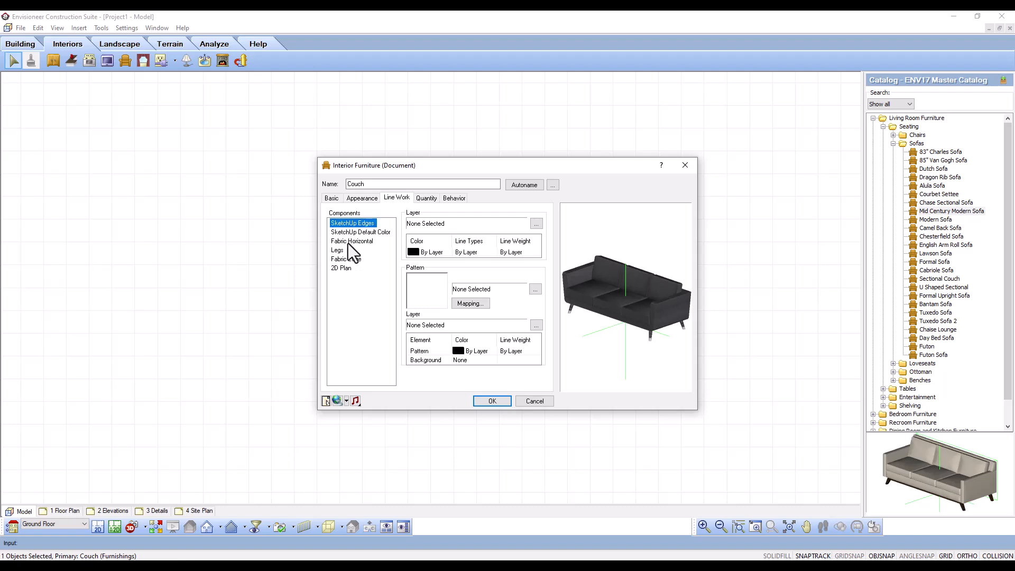
left_click(344, 269, "shift")
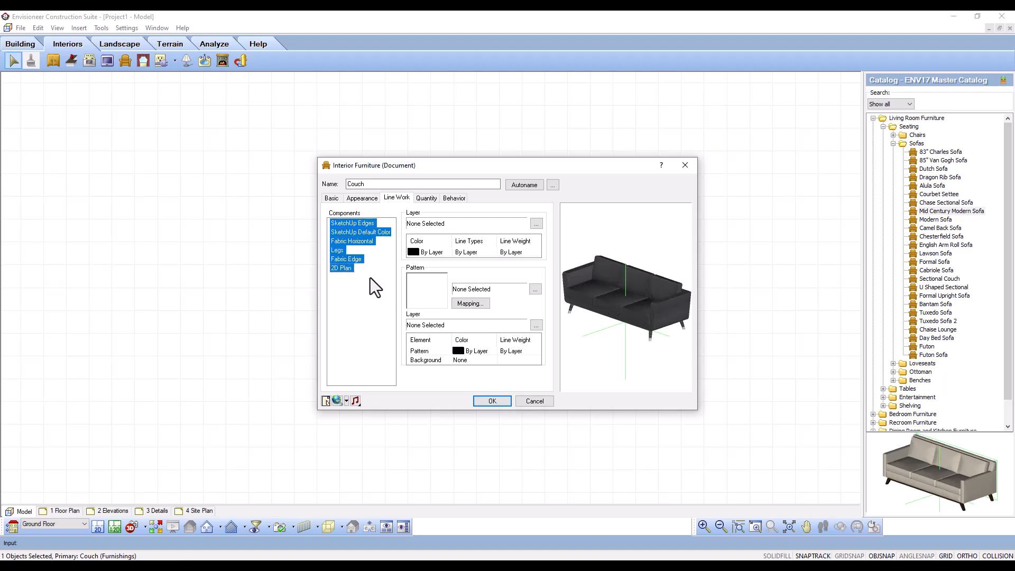
left_click(358, 224)
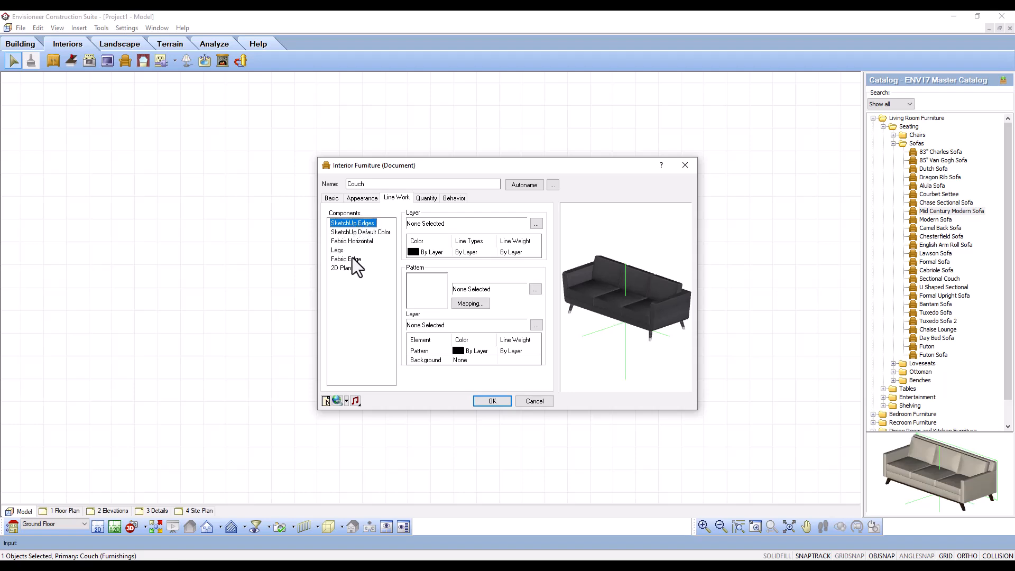
left_click(345, 269, "shift")
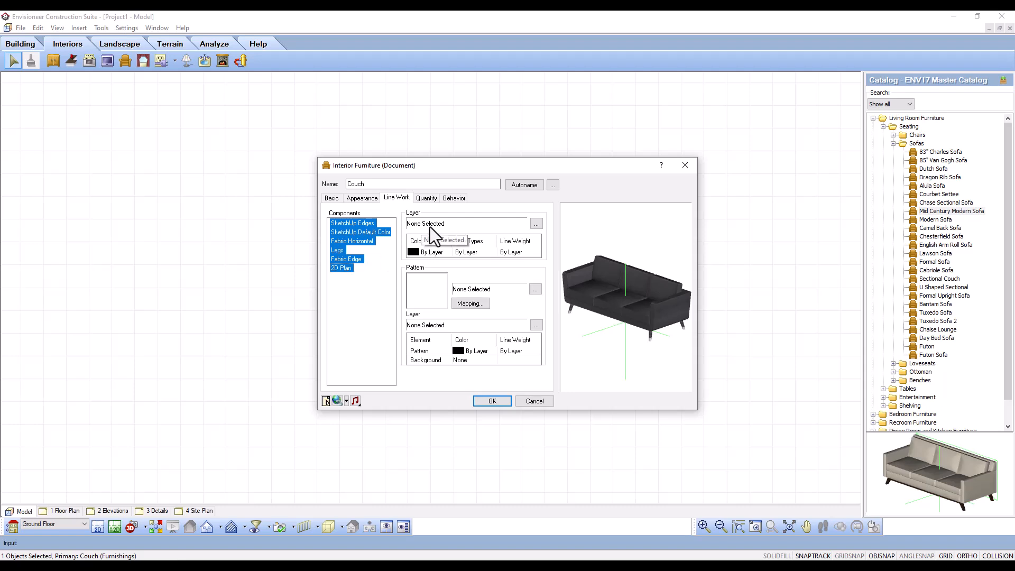
left_click(536, 224)
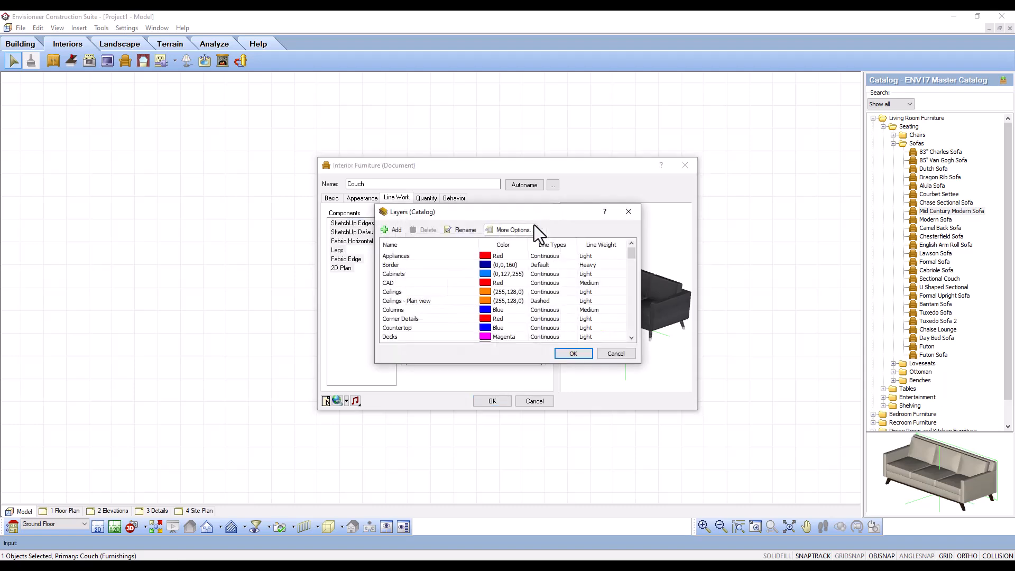
scroll(412, 280, "down", 7)
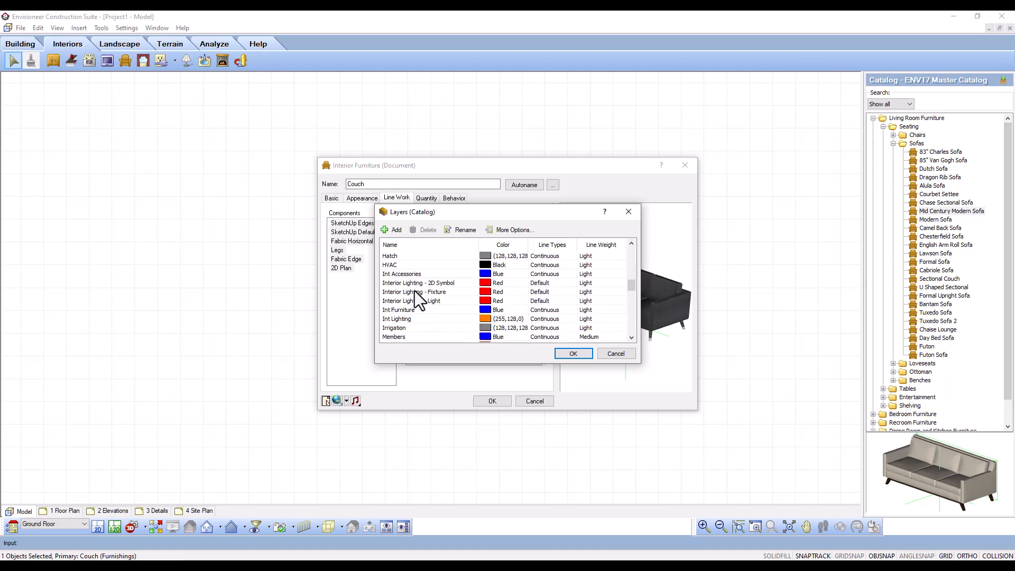
left_click(409, 309)
left_click(577, 353)
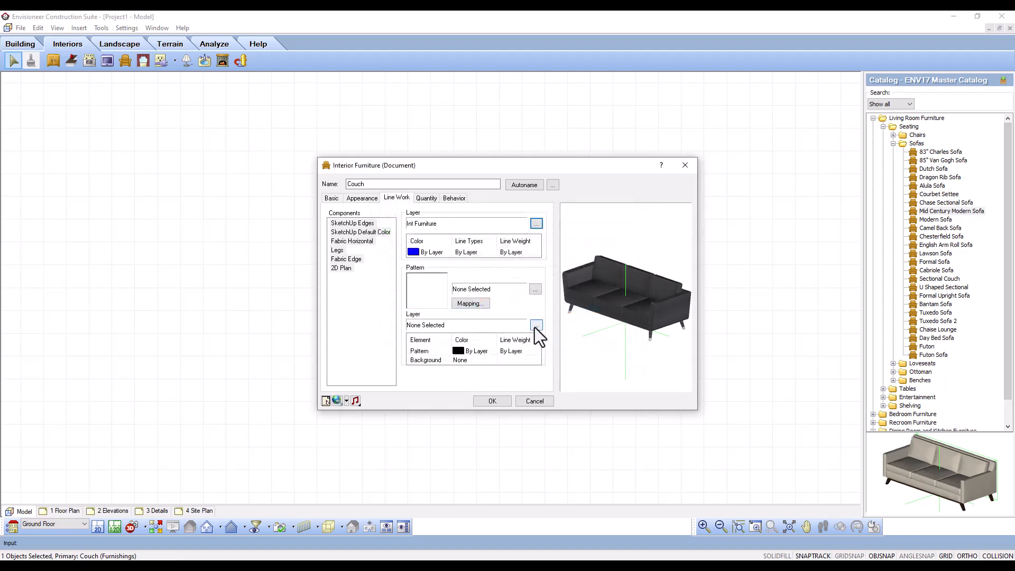
Preview the couch's line work in 2D, and return the preview to 3D
right_click(623, 321)
left_click(654, 326)
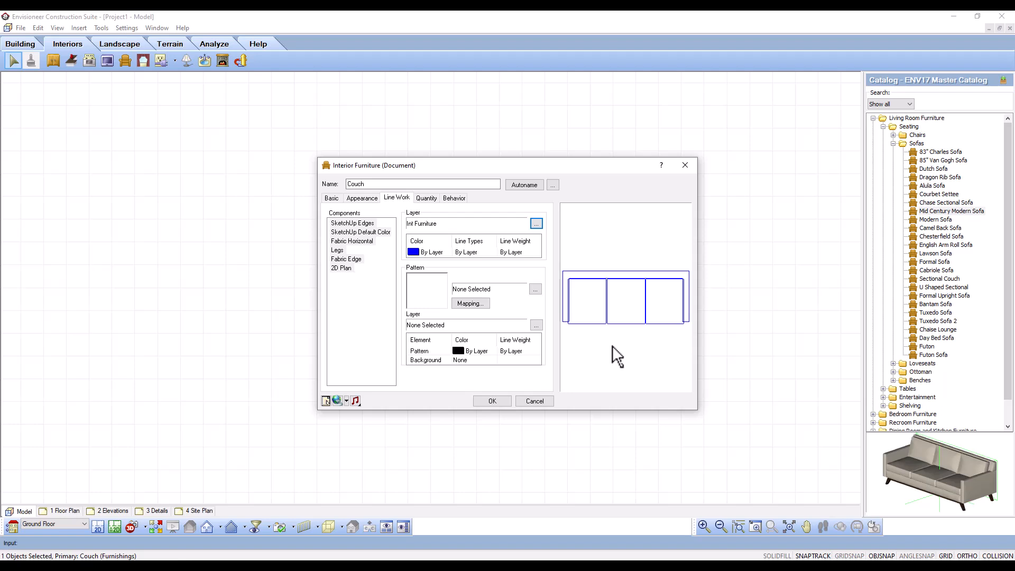
right_click(645, 331)
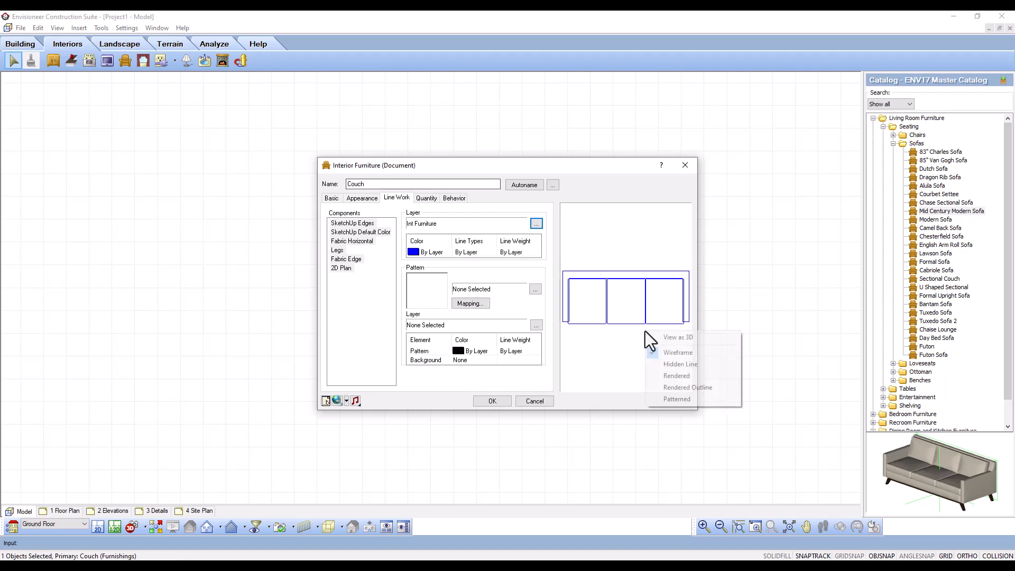
left_click(670, 337)
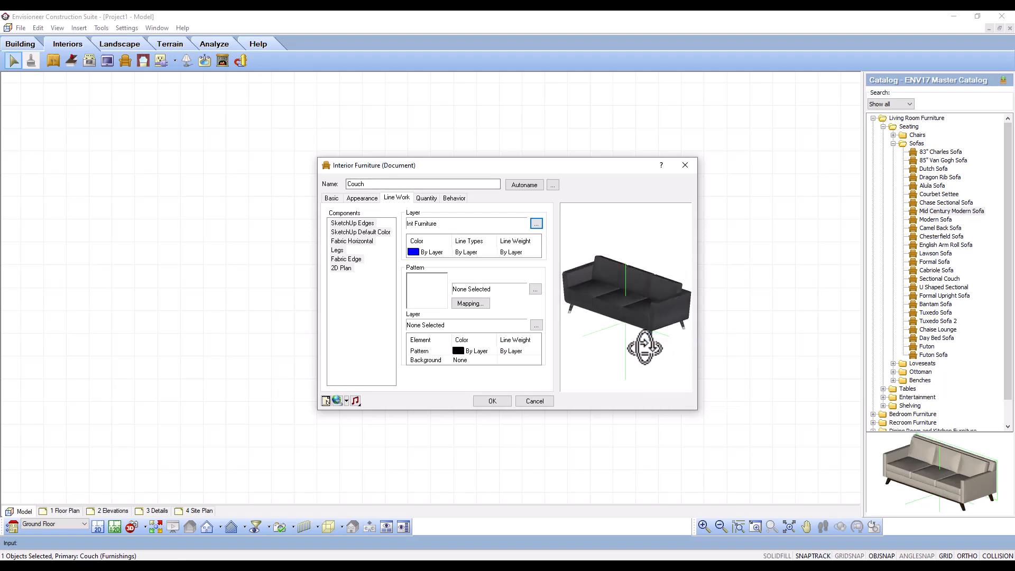
Set the couch's quantity phase to Interior Finish
left_click(422, 199)
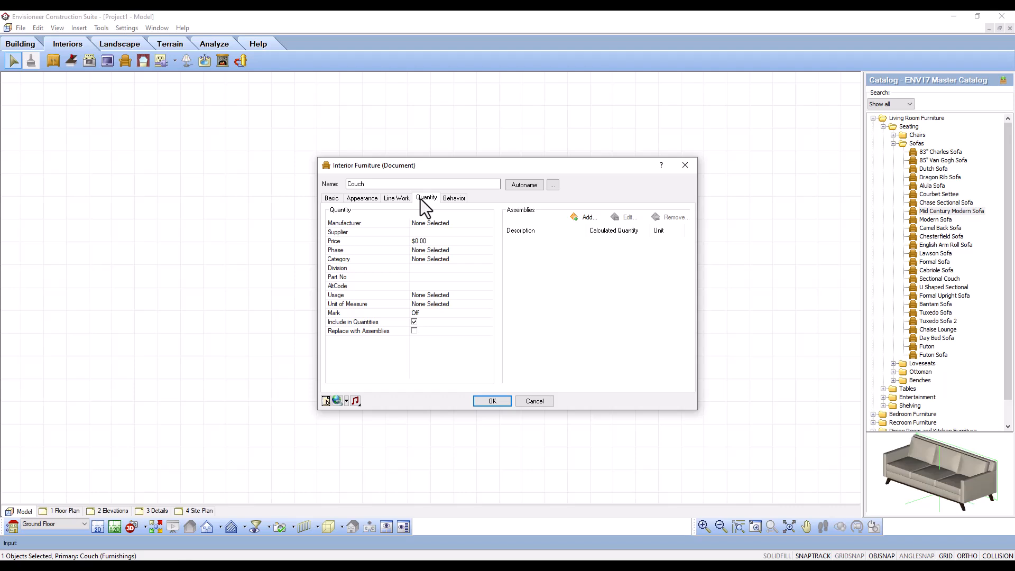
left_click(447, 249)
left_click(490, 252)
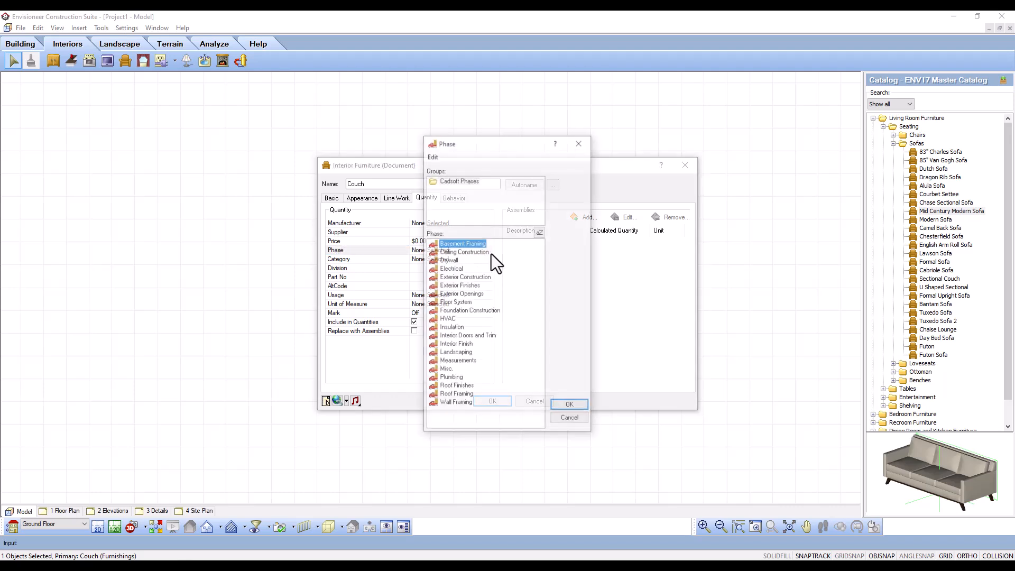
left_click(464, 345)
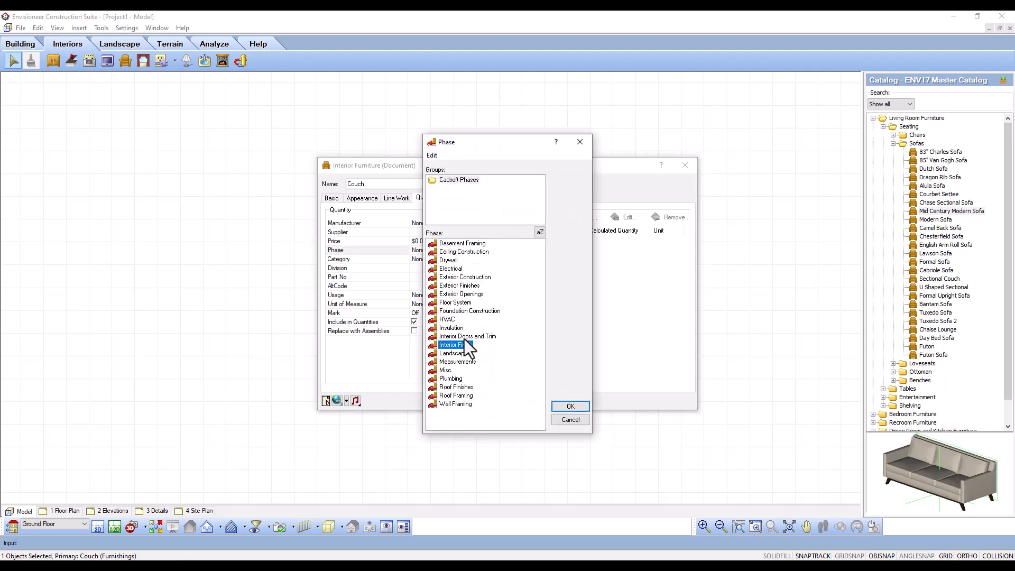
left_click(564, 405)
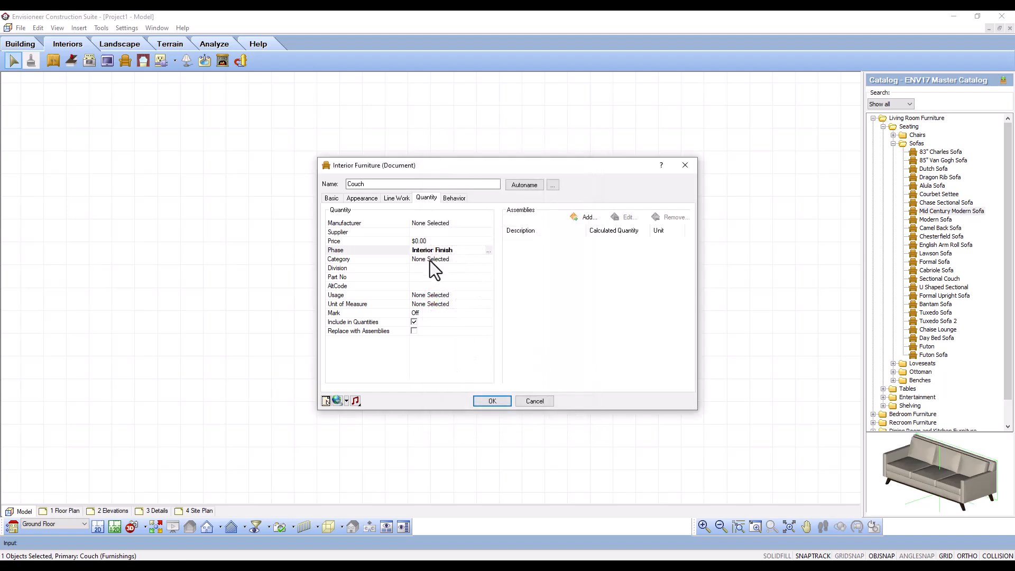
Set the couch's quantity category to Interior Furniture
left_click(469, 259)
left_click(489, 260)
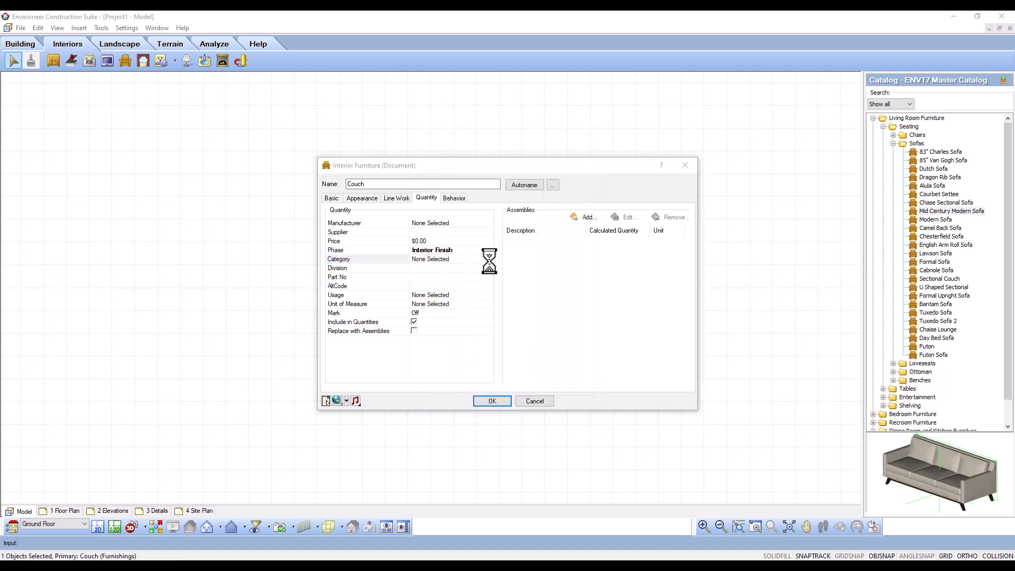
scroll(472, 361, "up", 1)
scroll(472, 360, "down", 2)
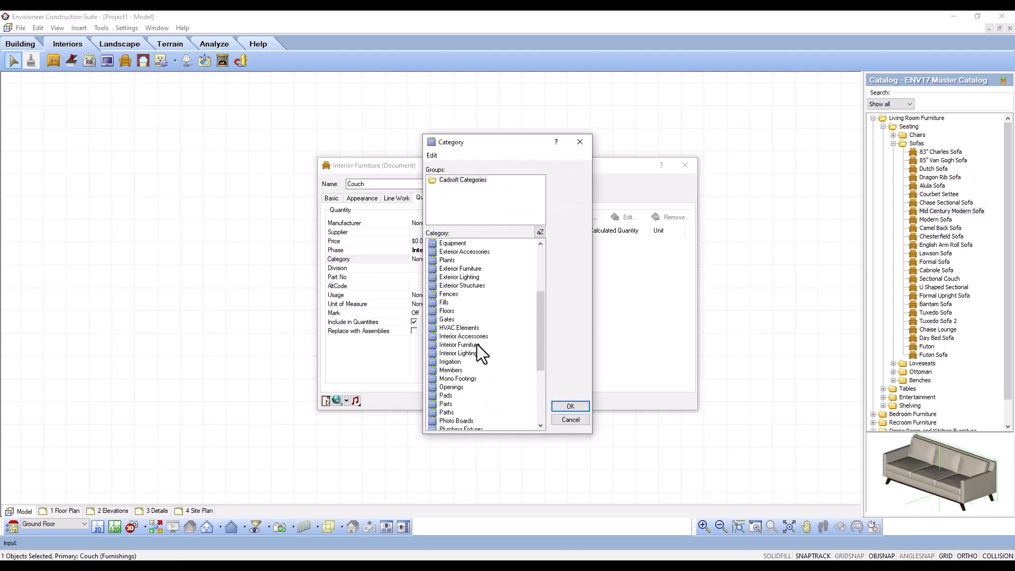
left_click(477, 345)
left_click(567, 406)
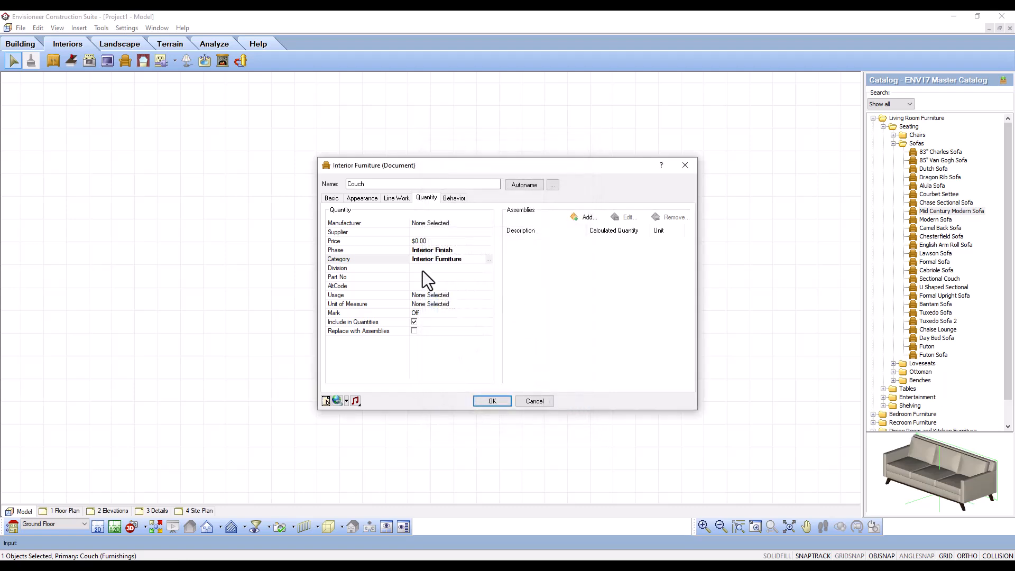
left_click(423, 271)
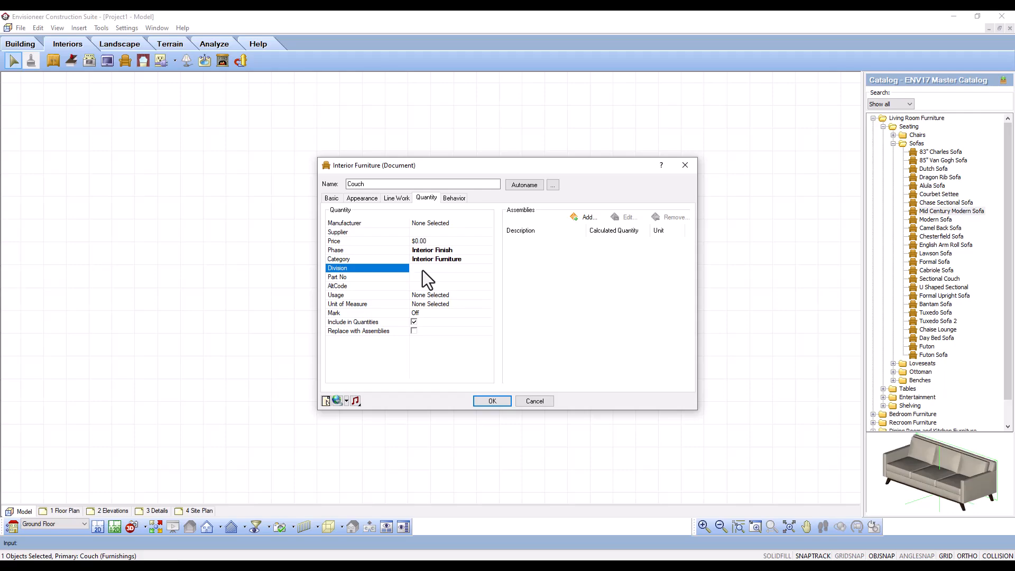
Switch to the browser and look up the furniture section number for a couch in ARCAT's Division 12 Furnishings list
left_click(375, 567)
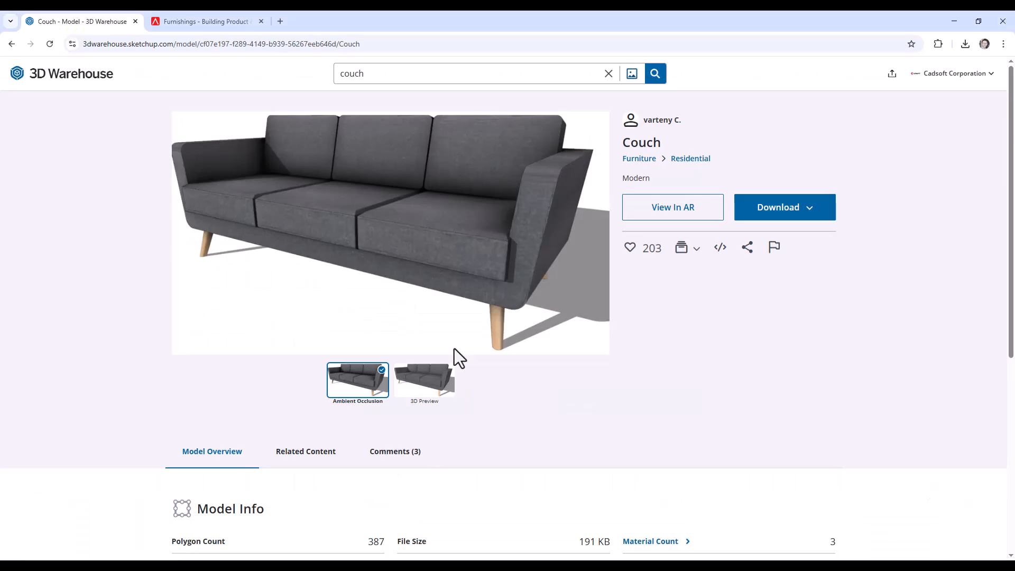
left_click(195, 21)
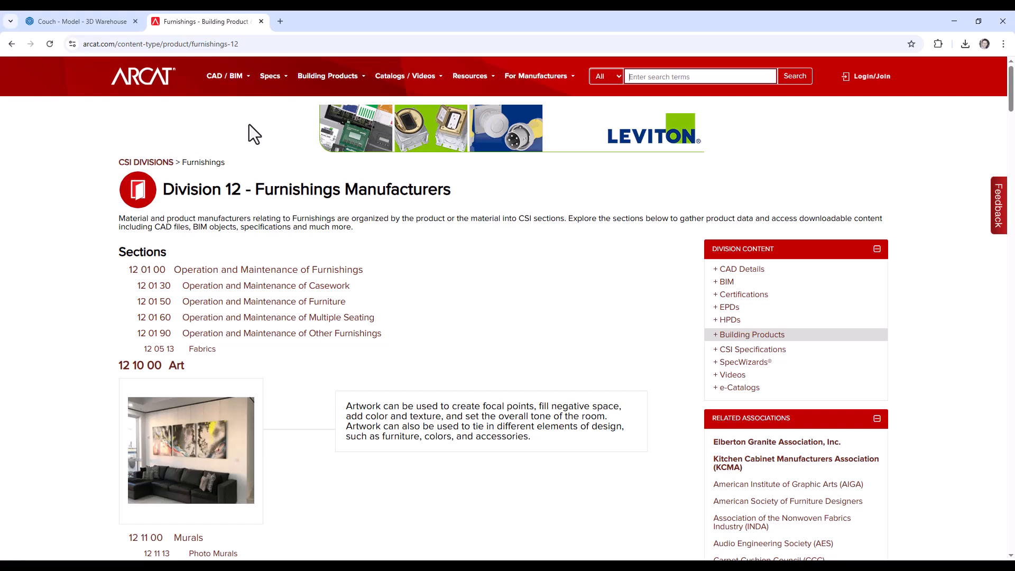
scroll(271, 270, "down", 20)
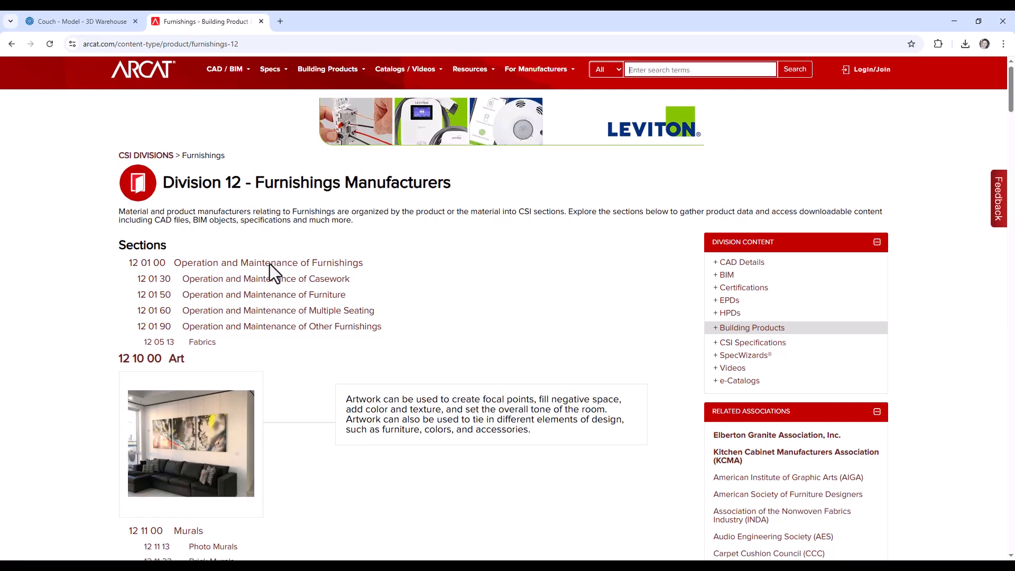
scroll(270, 278, "down", 20)
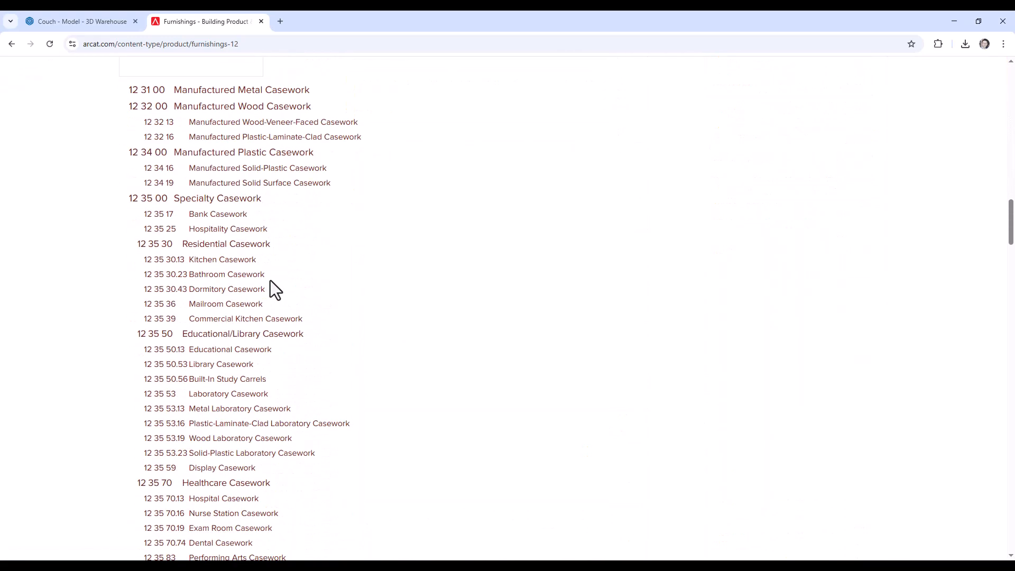
scroll(272, 282, "down", 14)
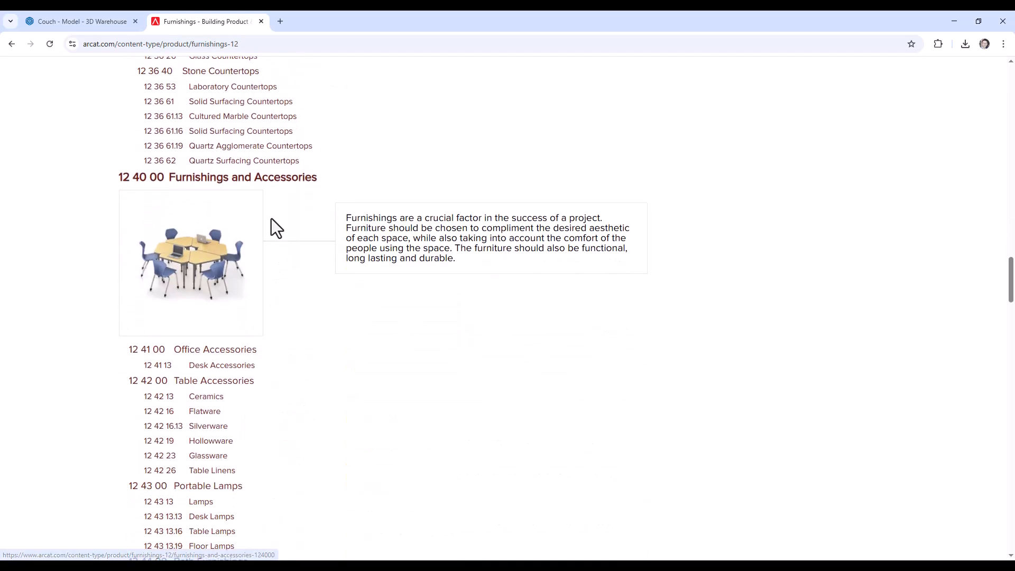
scroll(277, 241, "down", 2)
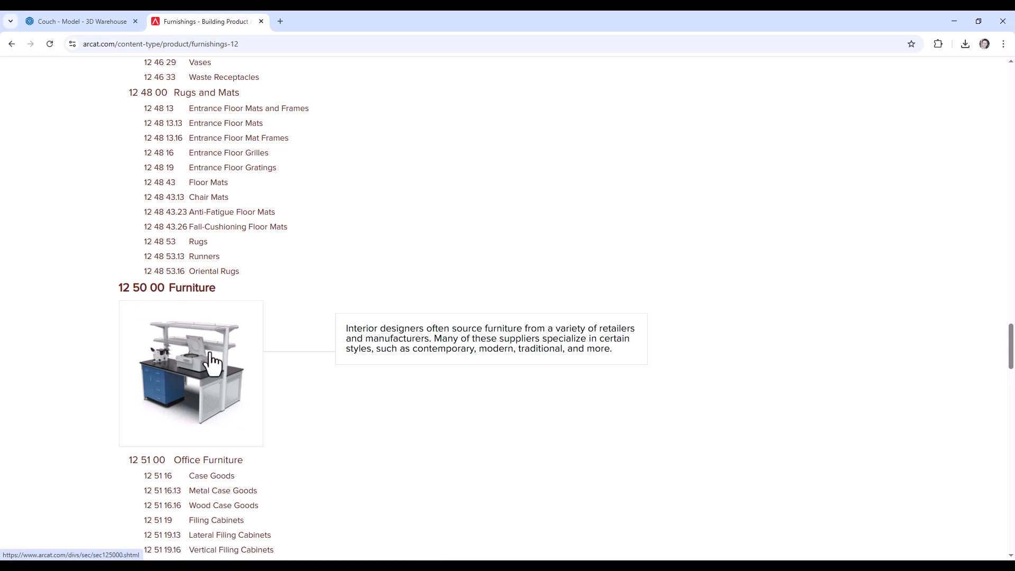
scroll(214, 376, "down", 6)
scroll(214, 376, "down", 9)
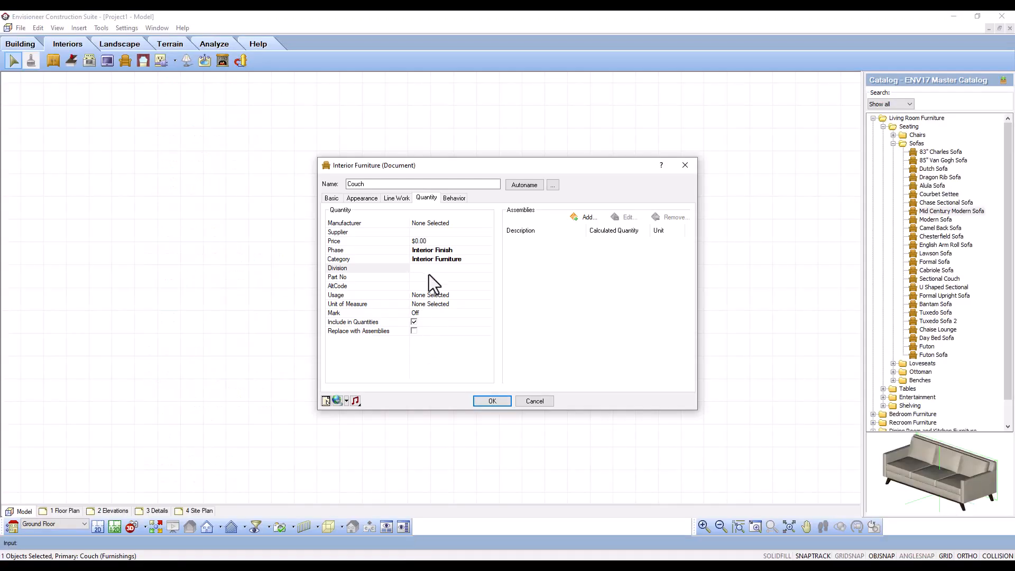
Return to Envisioneer and set the couch's division to 125813 and its part number to COUCH
left_click(426, 269)
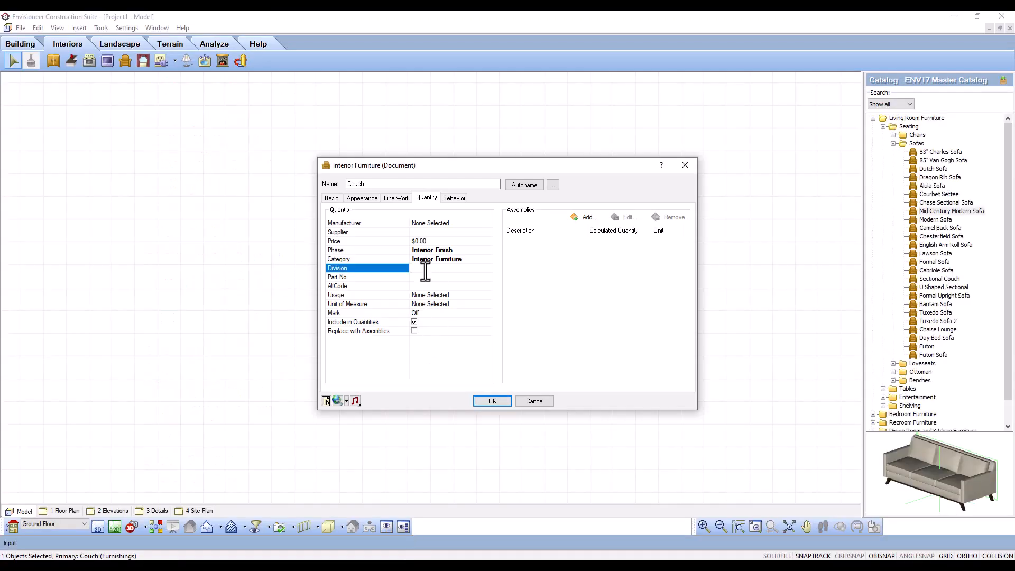
type("125813")
left_click(425, 276)
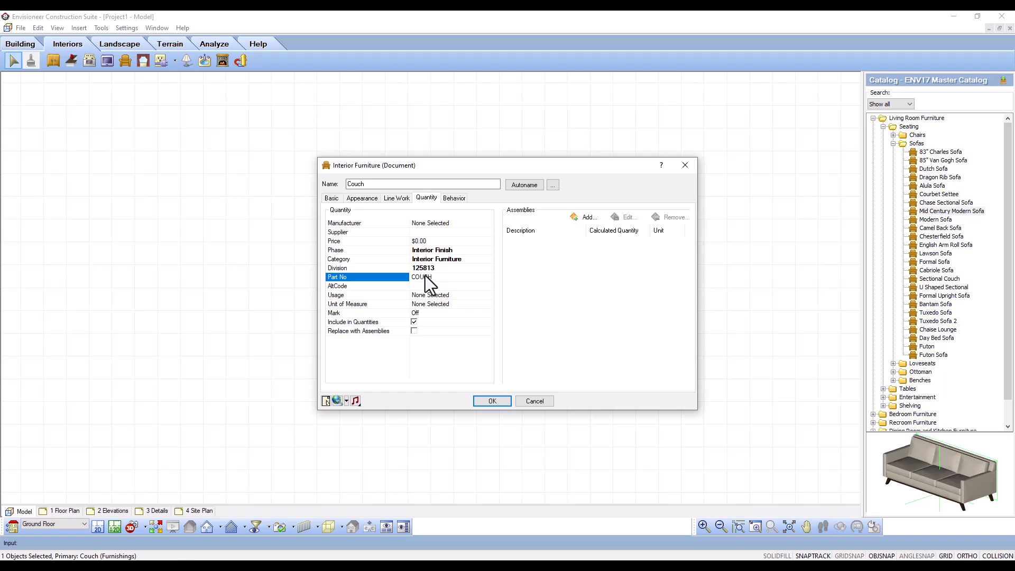
left_click(431, 286)
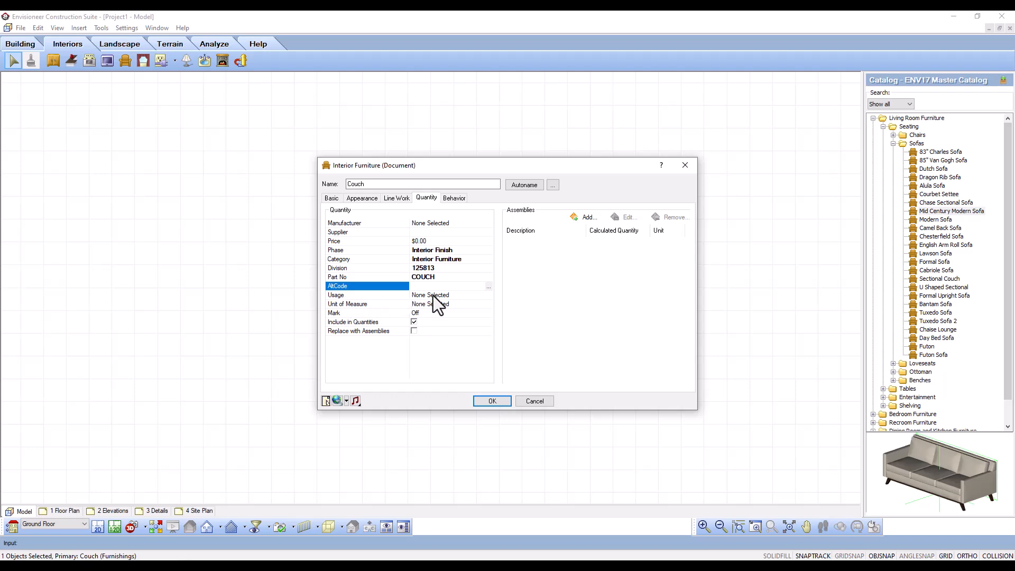
Set the couch's quantity usage to Interior Finish from the Cadsoft Usages group
left_click(436, 296)
left_click(488, 296)
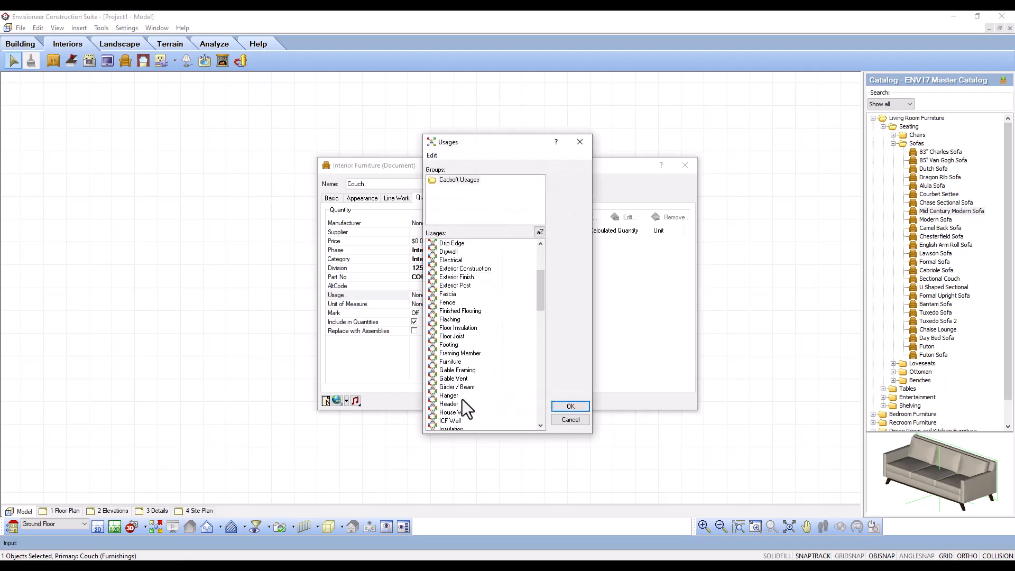
scroll(464, 400, "down", 4)
left_click(455, 387)
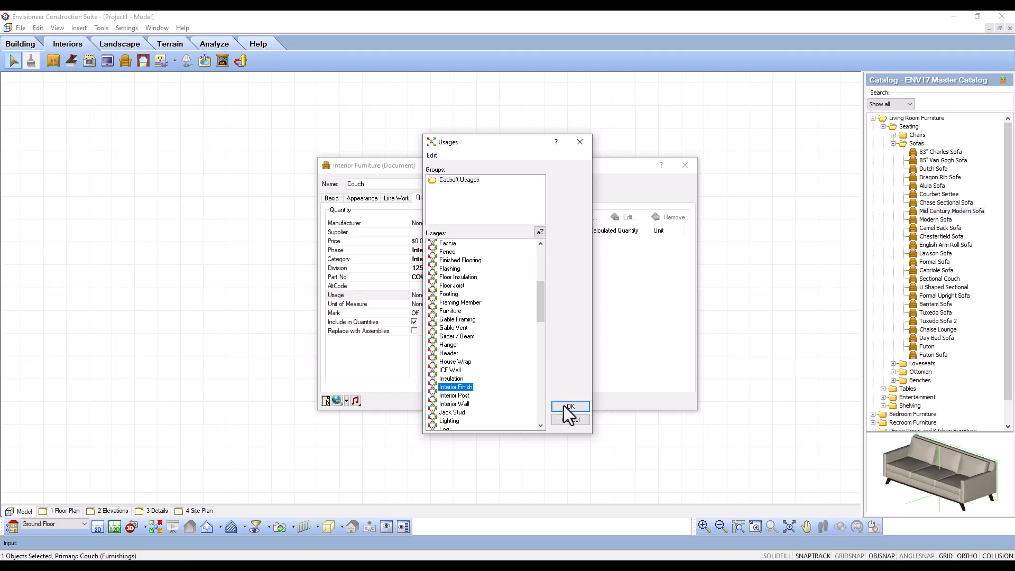
left_click(565, 406)
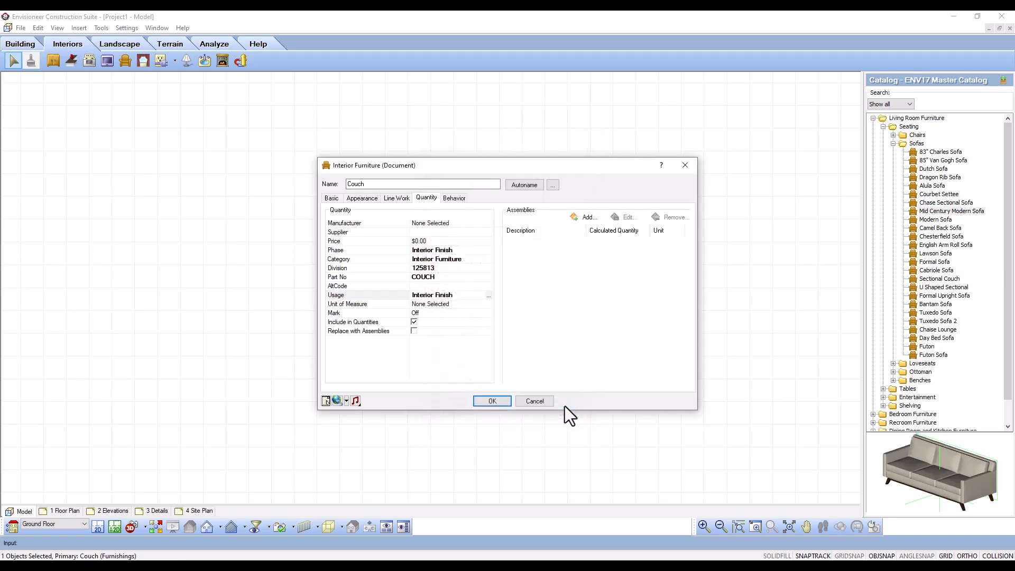
Set the couch's unit of measure to EA
left_click(479, 305)
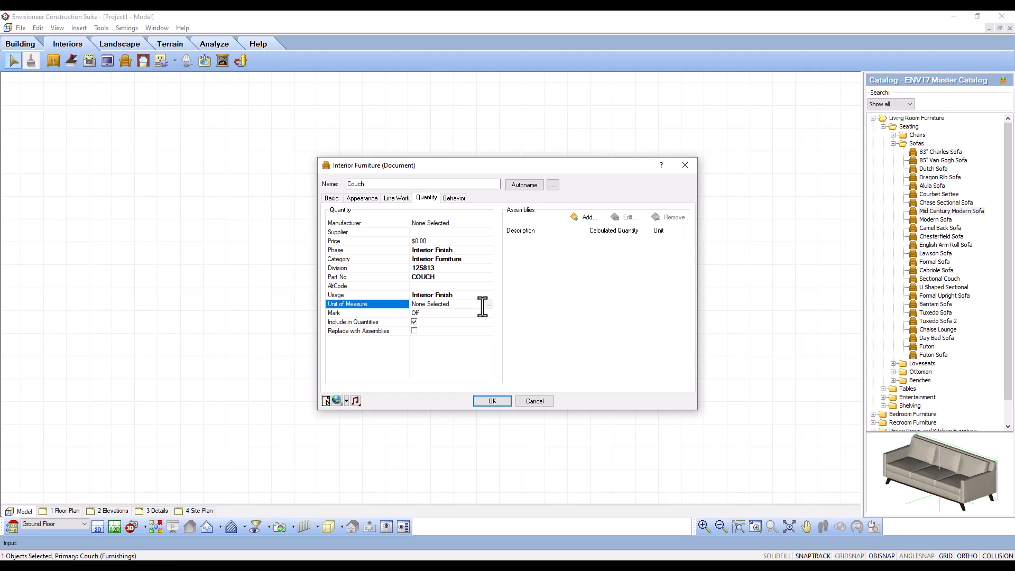
left_click(489, 305)
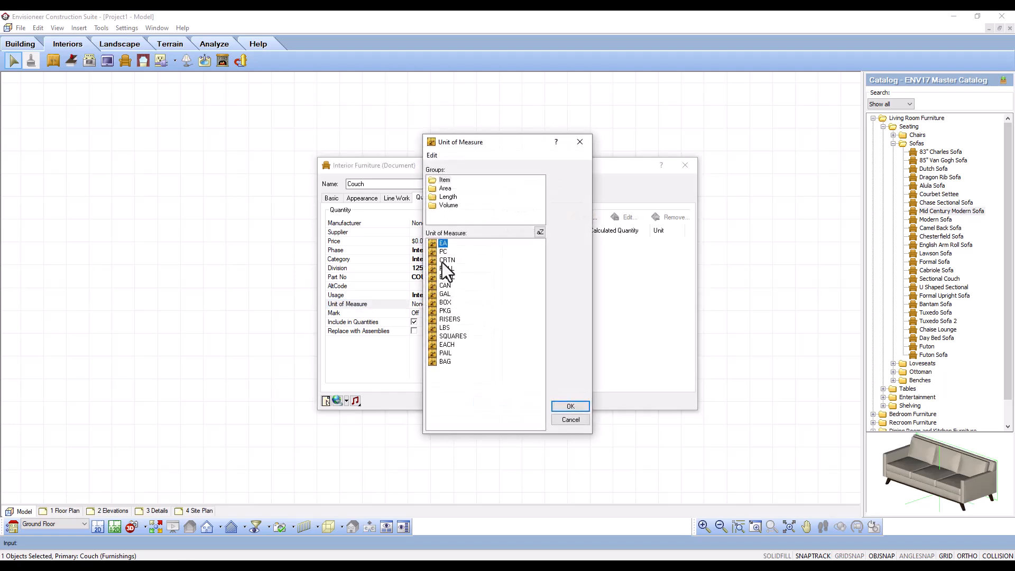
left_click(568, 406)
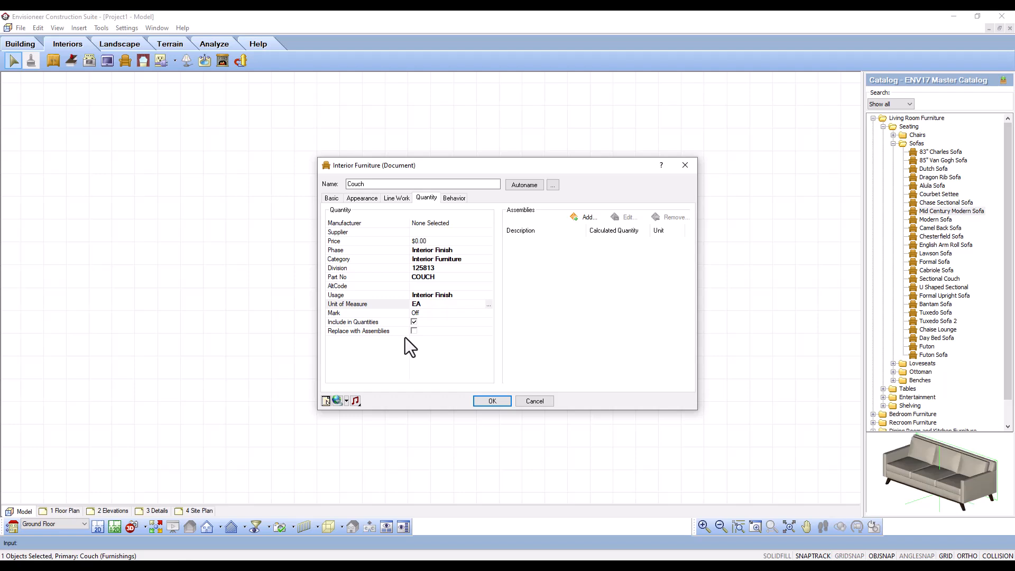
Set the couch's snap edge to Back, accept its properties and deselect it in the plan
left_click(455, 198)
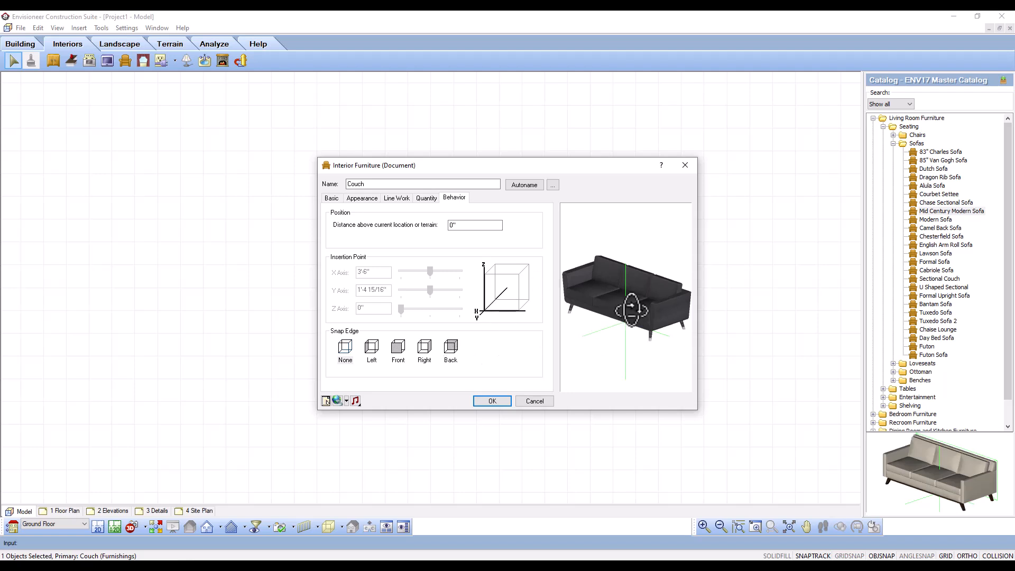
left_click(451, 349)
left_click_drag(635, 312, 655, 312)
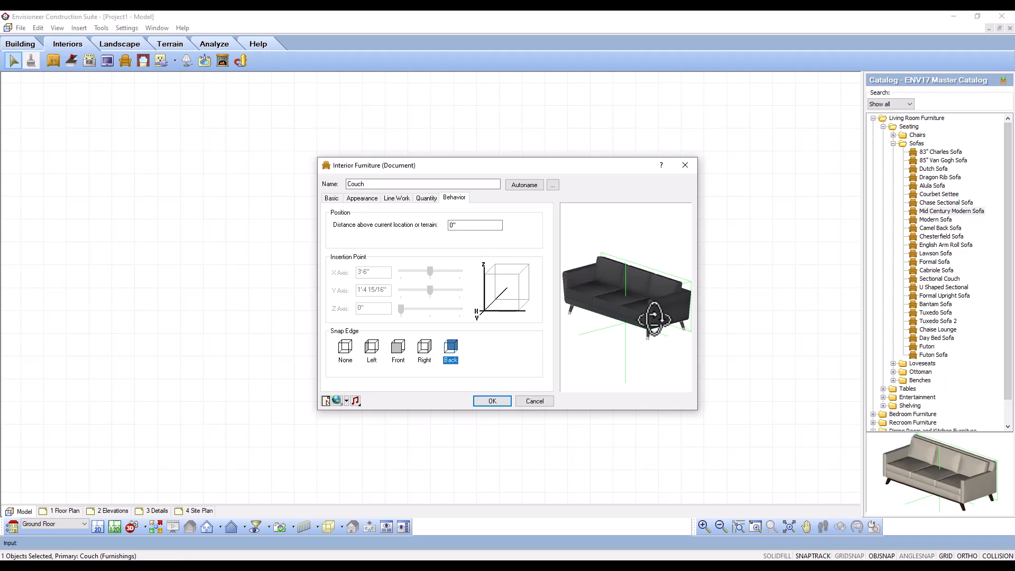
left_click(495, 404)
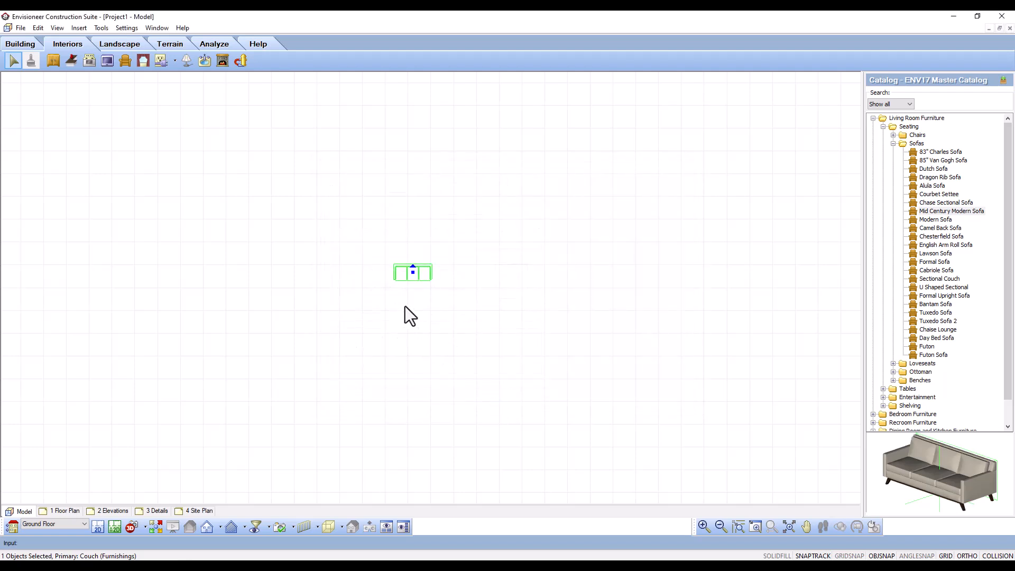
left_click(413, 312)
Save the couch element from the plan to the catalog, without saving another element
scroll(426, 249, "up", 5)
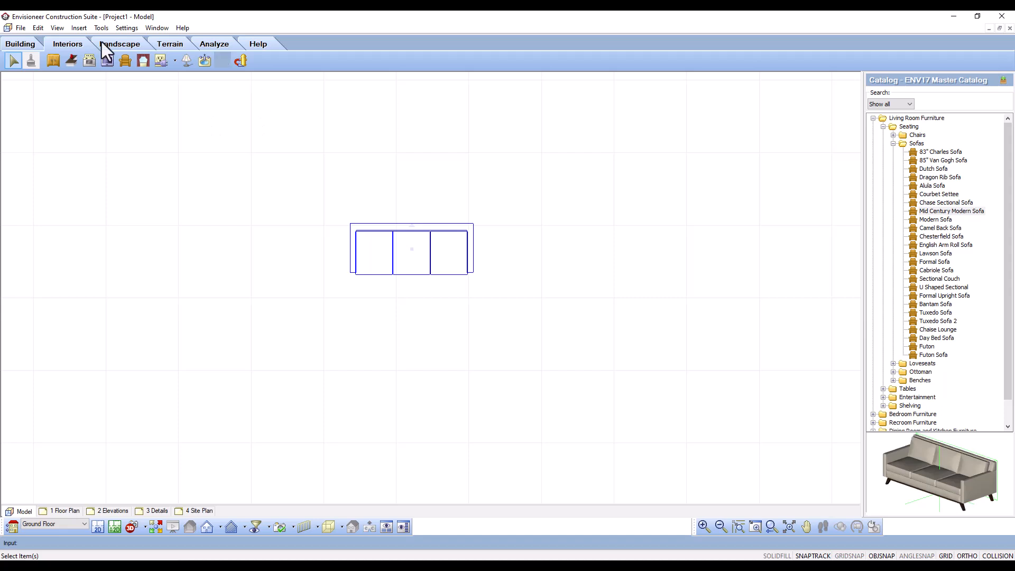
left_click(20, 29)
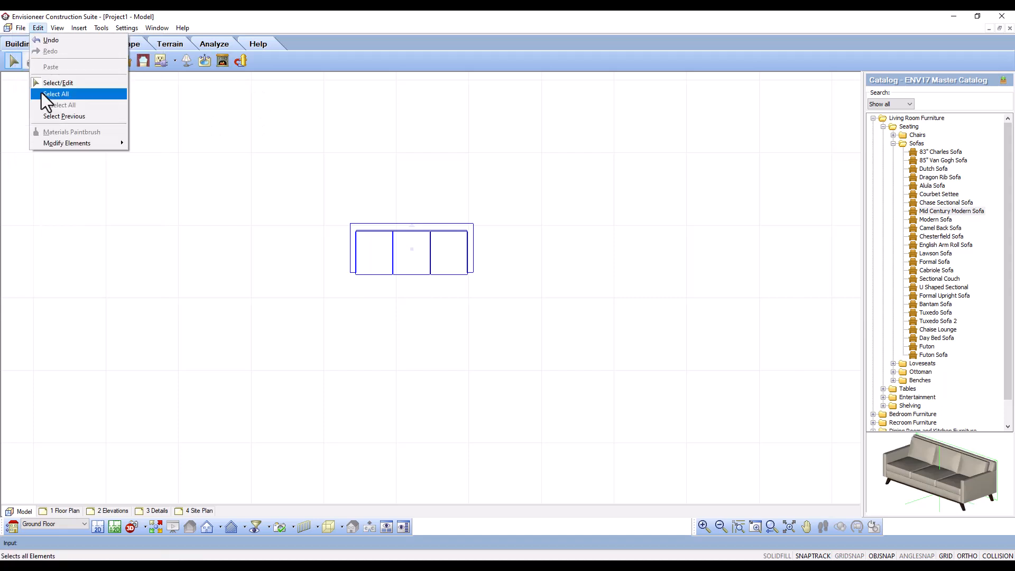
mouse_move(46, 148)
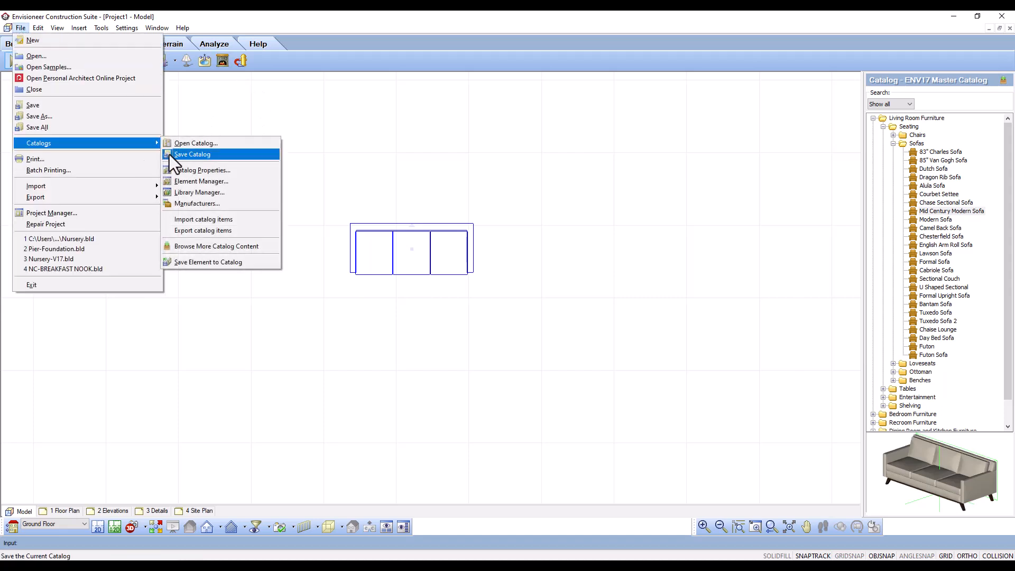
left_click(220, 263)
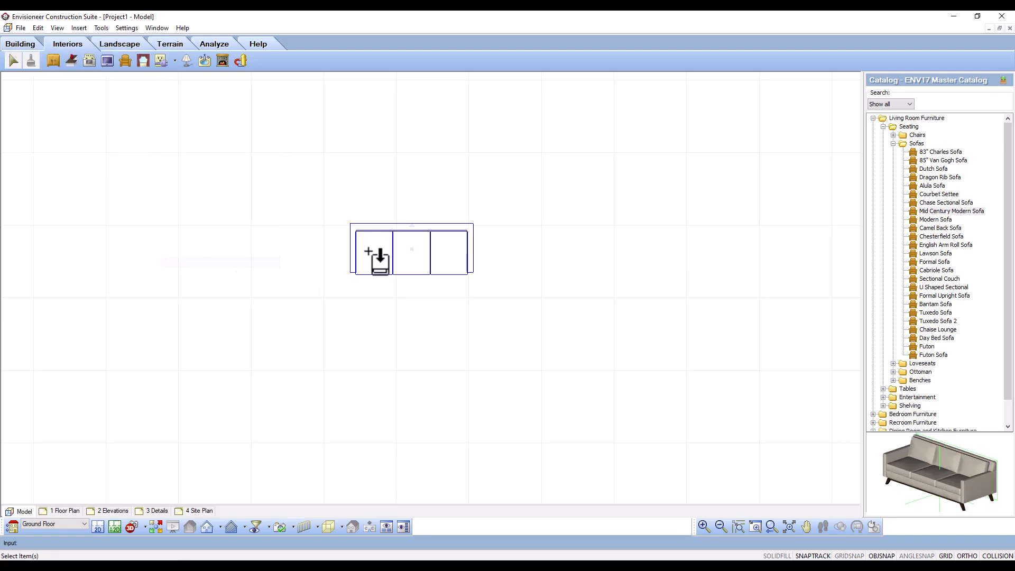
left_click(391, 231)
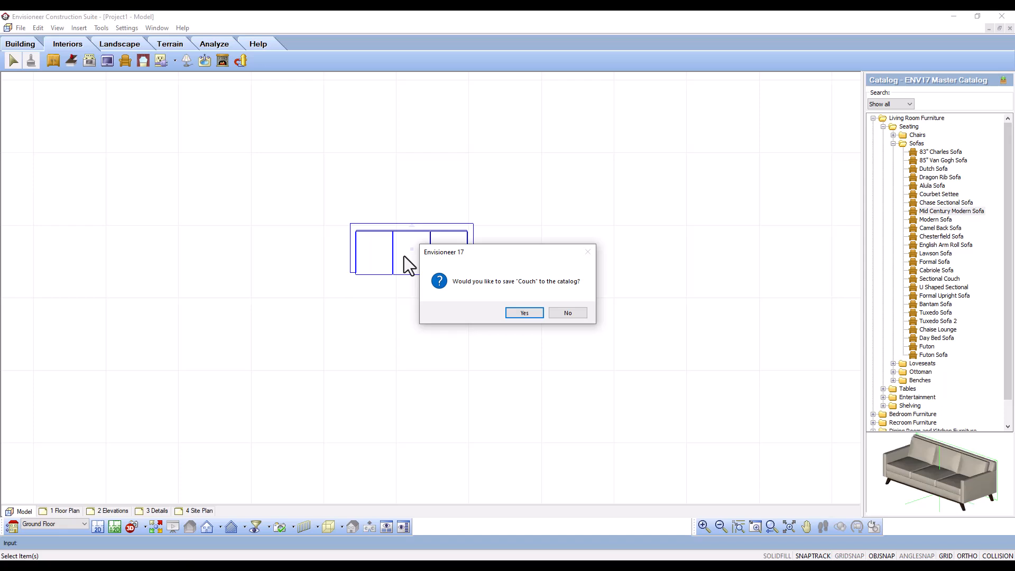
left_click(528, 313)
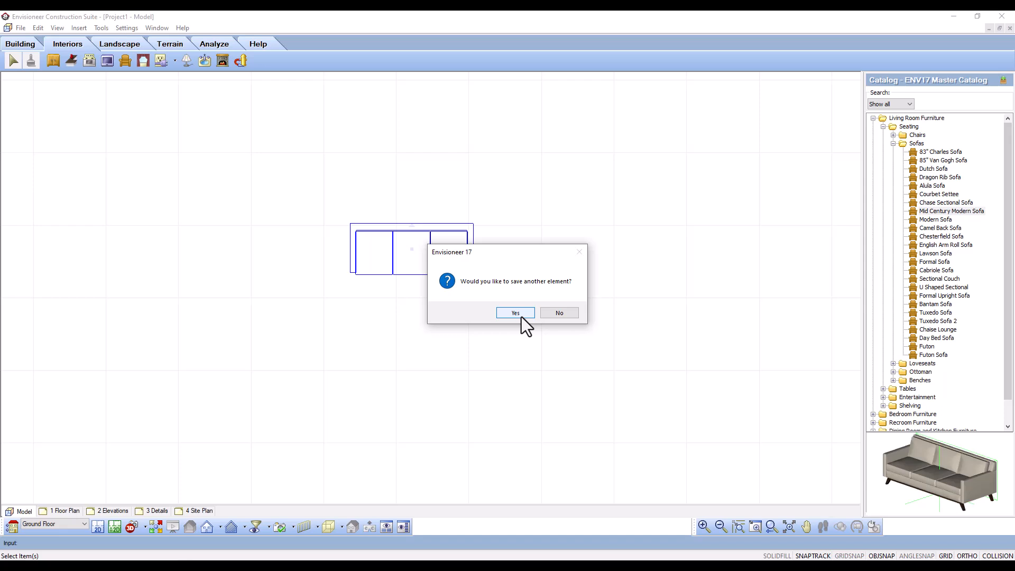
left_click(563, 314)
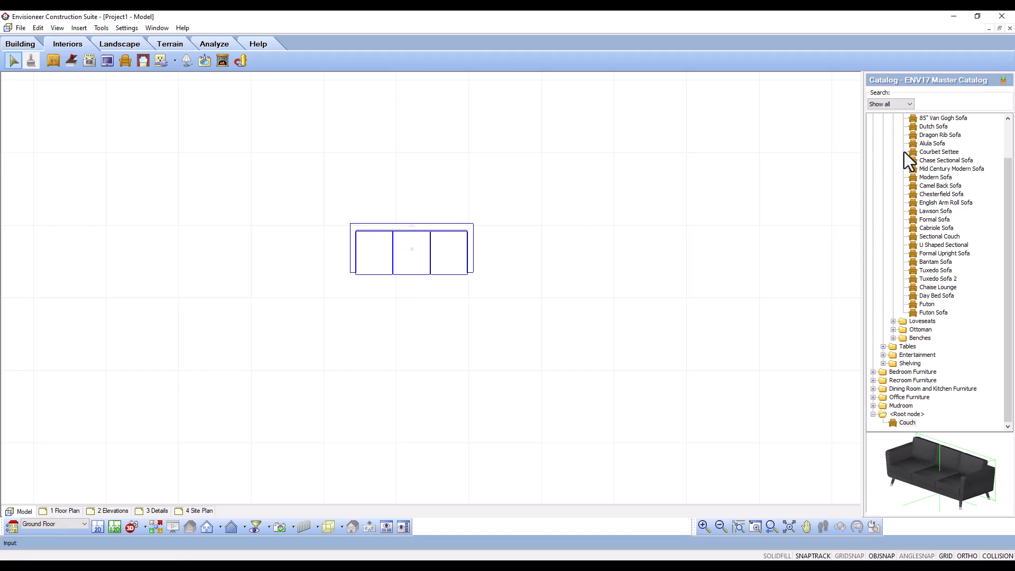
In the Element Manager, move Couch from the root node into the Sofas folder under Living Room Furniture seating
left_click(21, 29)
mouse_move(59, 140)
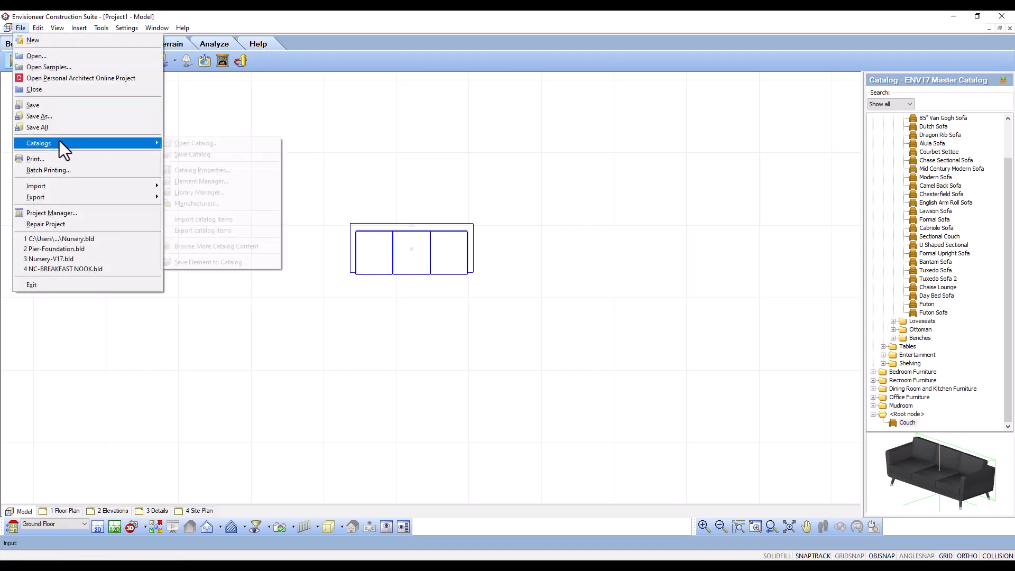
left_click(213, 182)
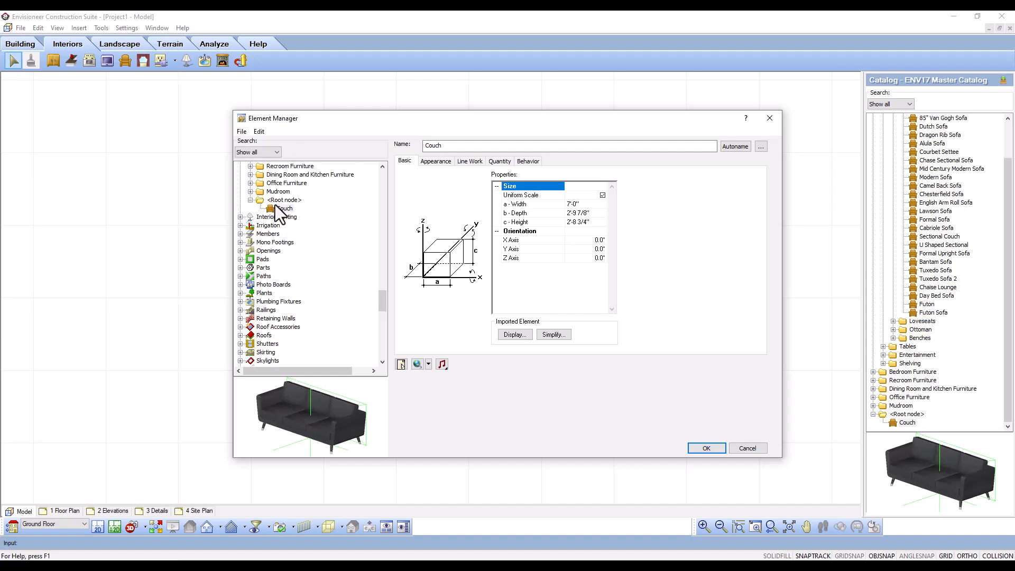
scroll(286, 238, "up", 5)
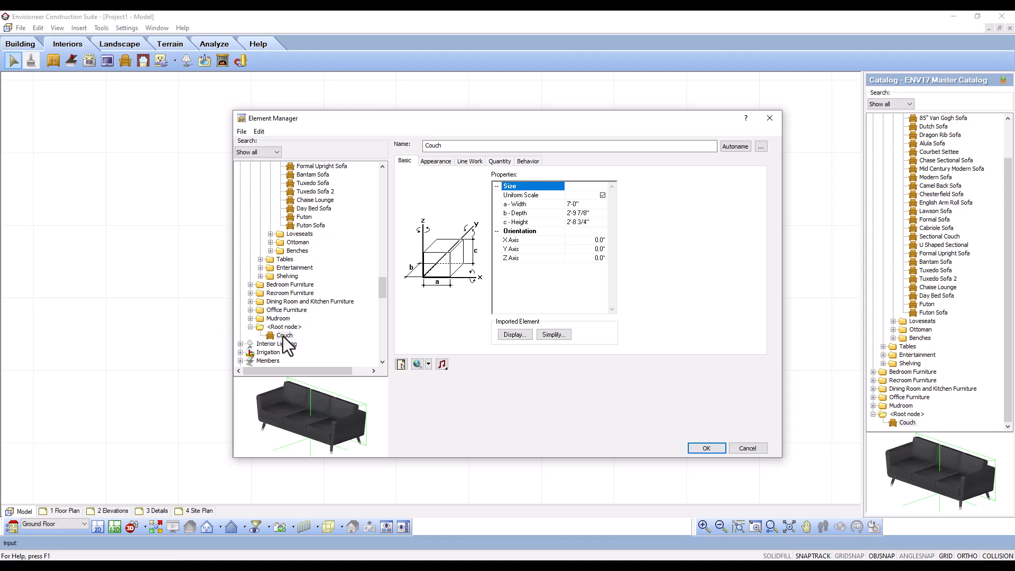
left_click_drag(286, 335, 302, 232)
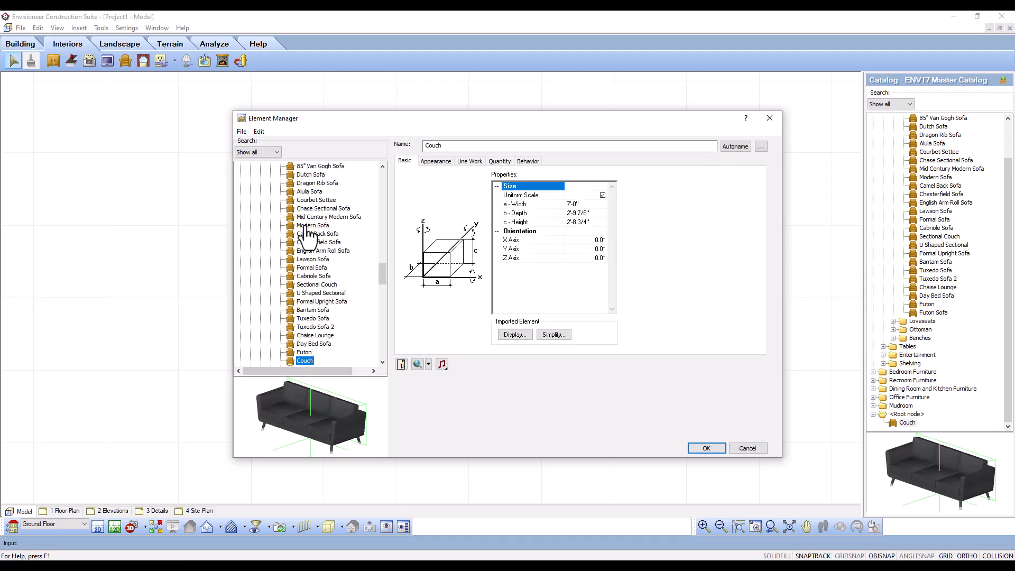
Reorder Couch below Futon Sofa at the end of the Sofas folder
scroll(316, 237, "down", 2)
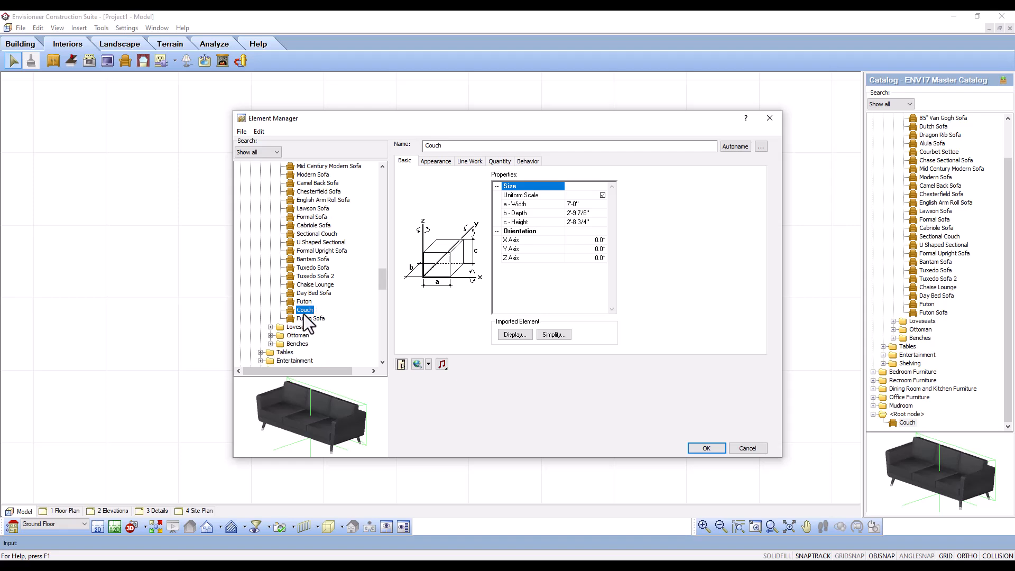
scroll(307, 264, "up", 3)
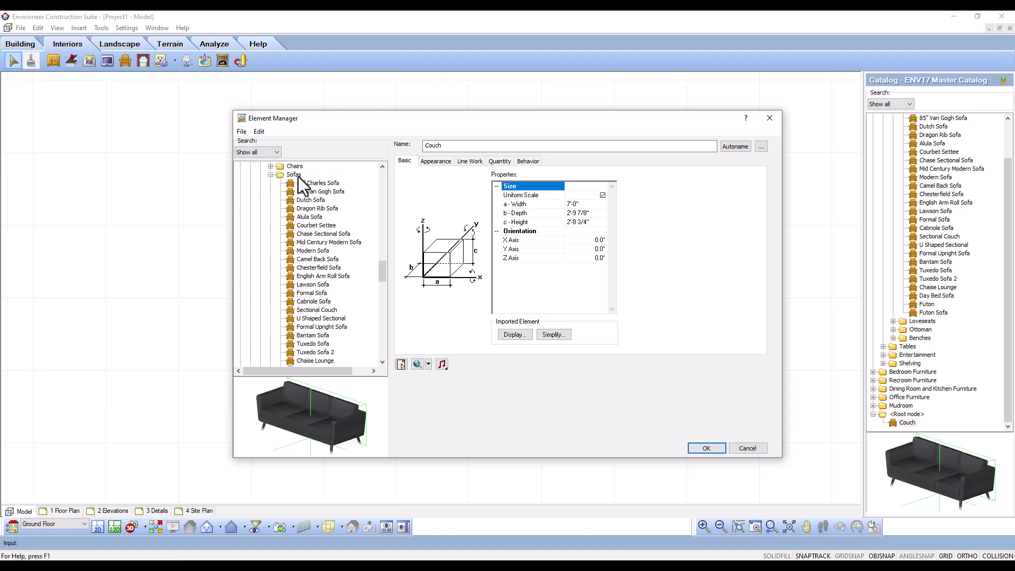
scroll(336, 279, "down", 3)
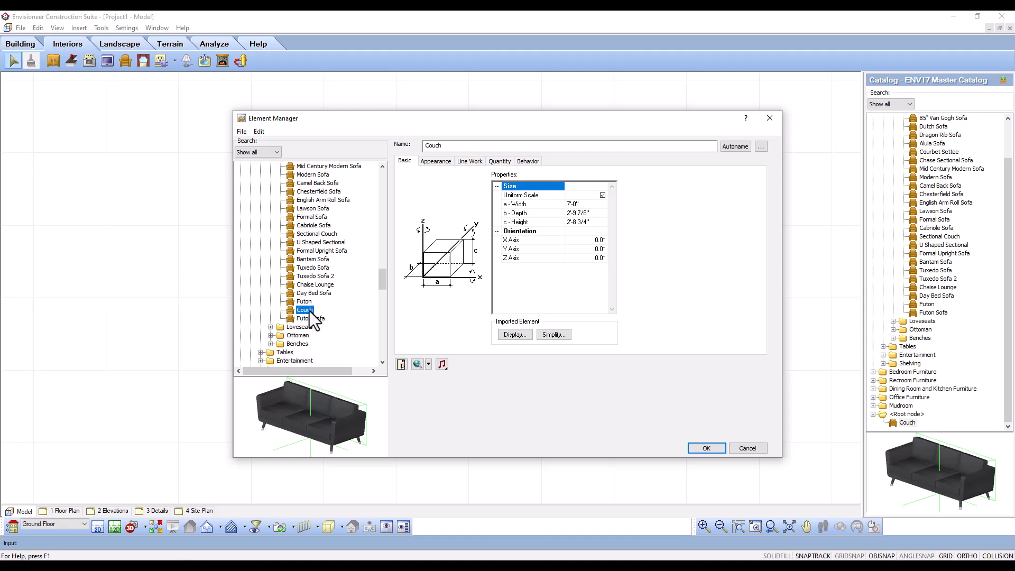
mouse_move(309, 311)
left_mouse_down()
mouse_move(309, 228)
mouse_move(308, 334)
mouse_move(308, 323)
left_mouse_up()
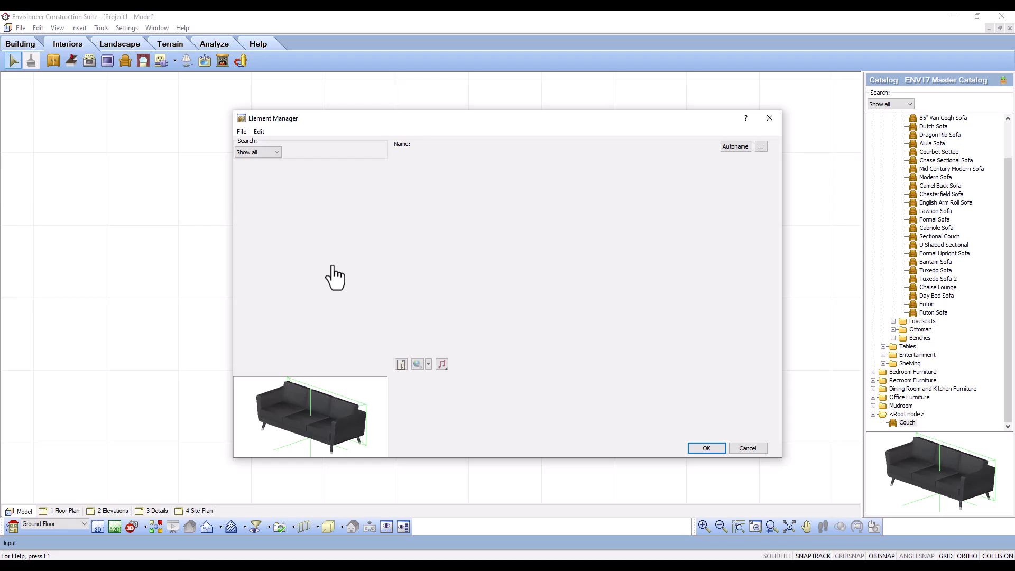
scroll(332, 266, "down", 2)
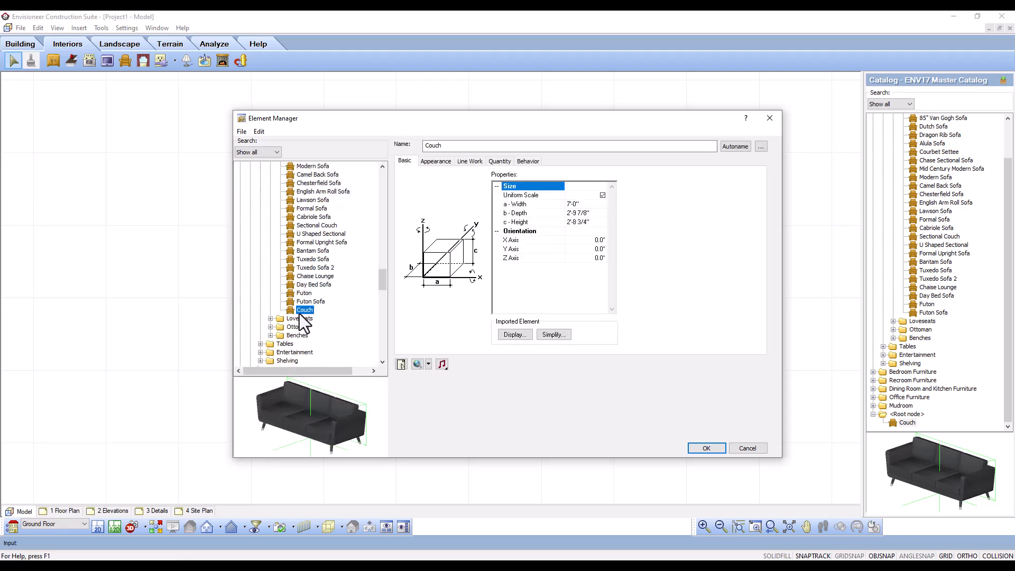
Reorder Couch to be the first element in the Sofas folder, above 83" Charles Sofa
left_click_drag(299, 313, 316, 201)
scroll(315, 189, "up", 2)
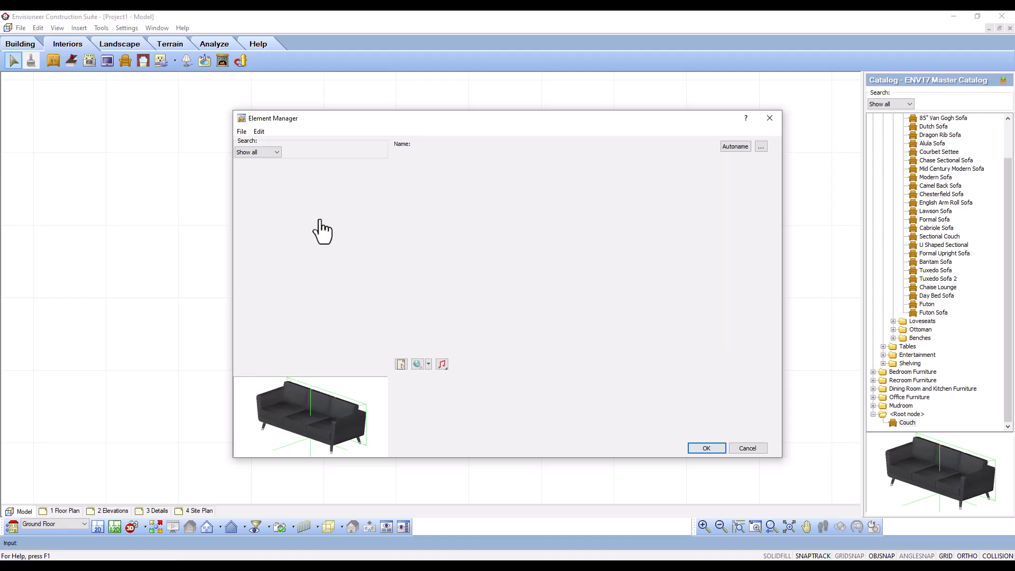
scroll(312, 303, "down", 4)
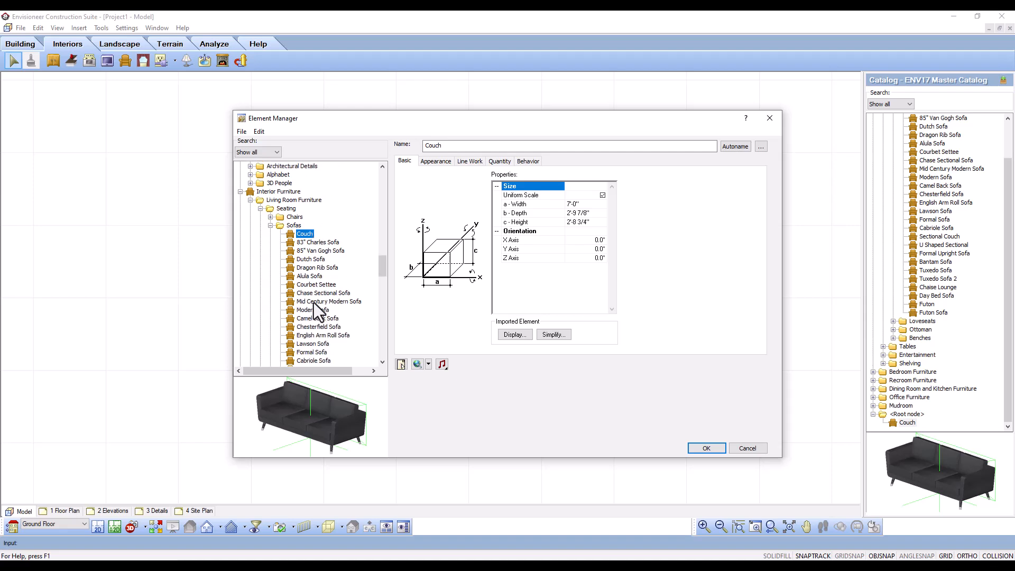
Delete the empty root node group under Interior Furniture in the Element Manager and confirm the deletion
scroll(321, 297, "down", 10)
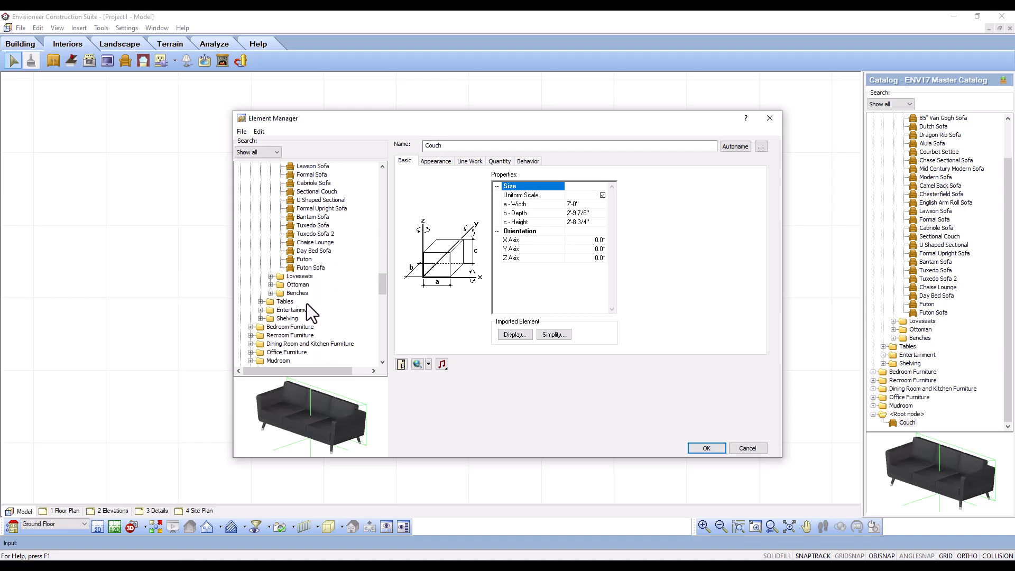
left_click(276, 294)
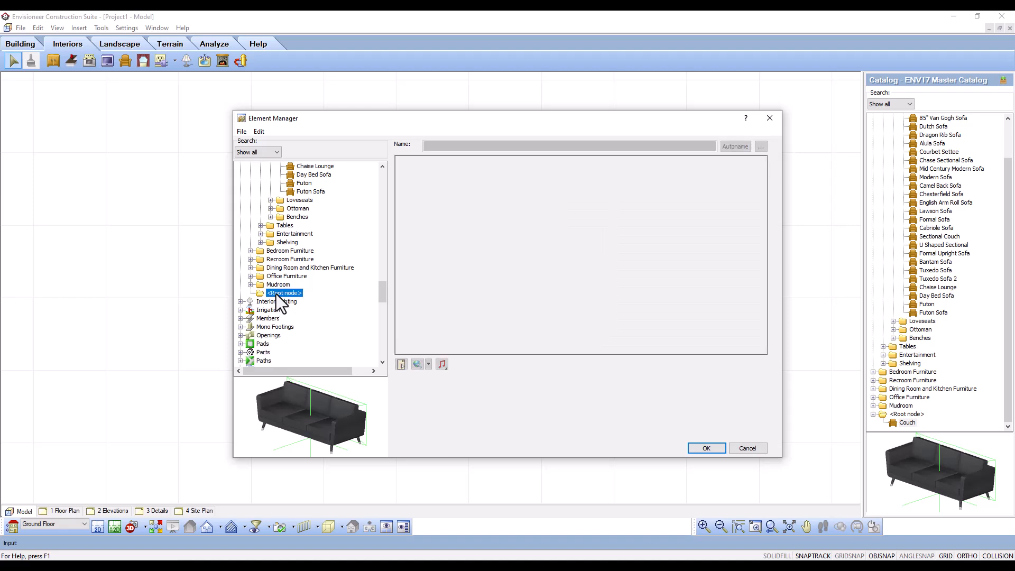
right_click(276, 294)
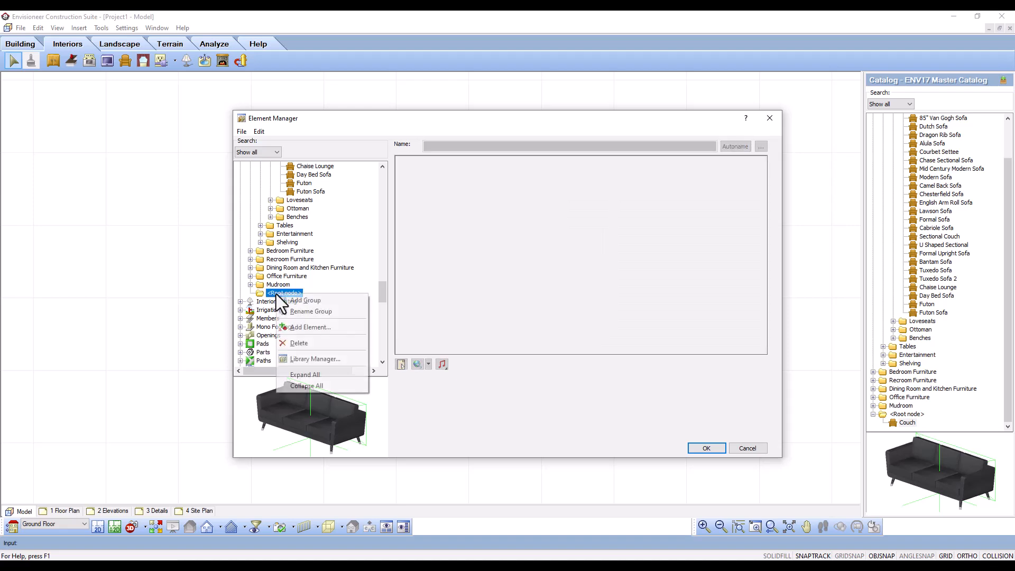
left_click(299, 343)
left_click(525, 307)
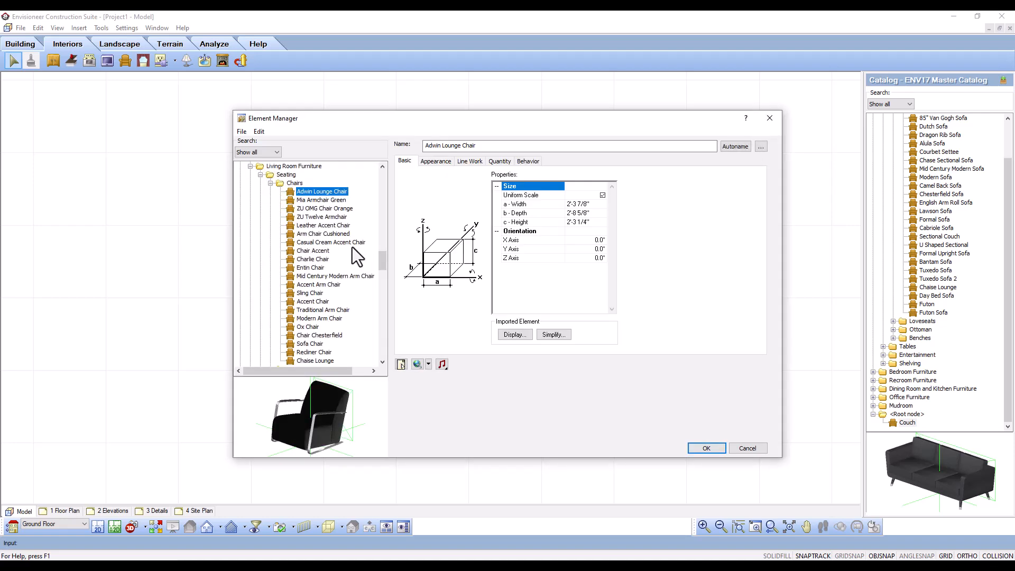
Collapse the Chairs folder, accept the Element Manager changes to save the catalog, and select Couch in the catalog's Sofas folder
left_click(269, 183)
left_click(305, 201)
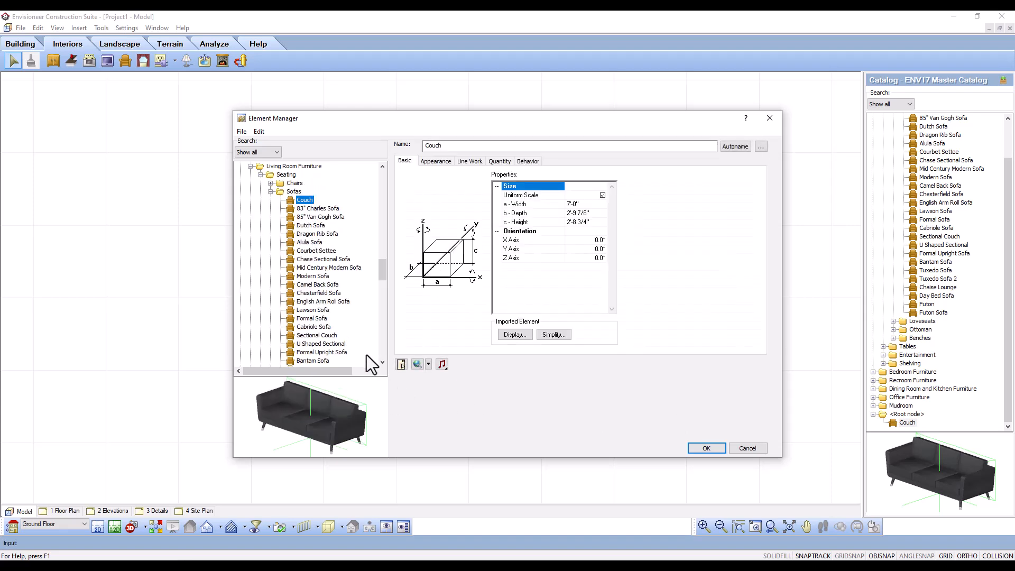
left_click(698, 450)
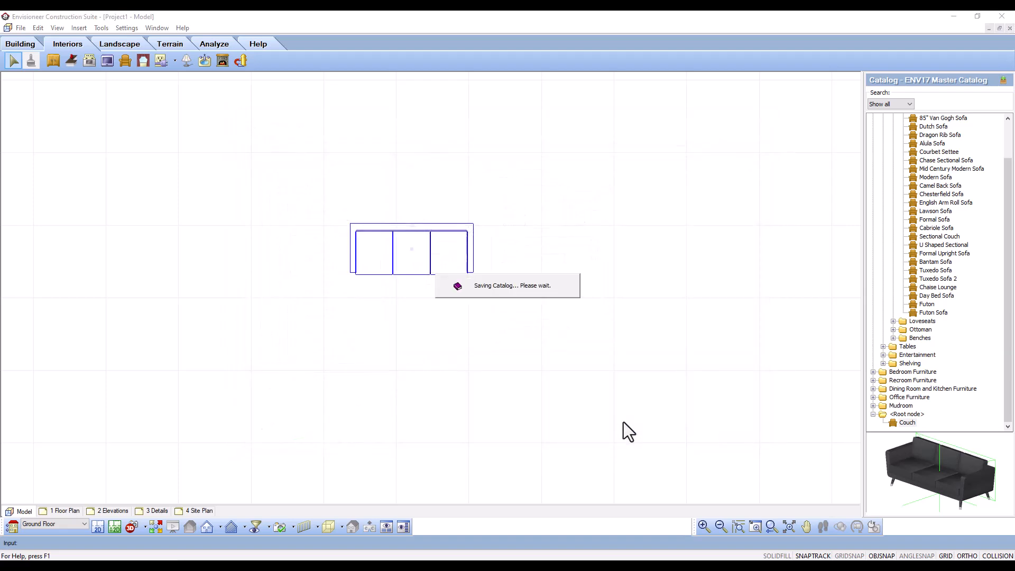
left_click(923, 151)
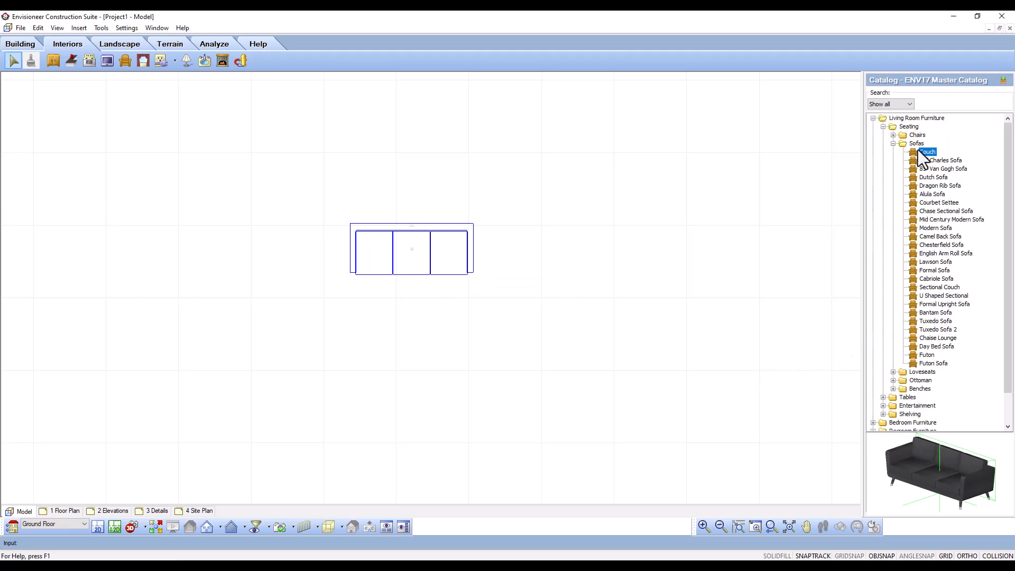